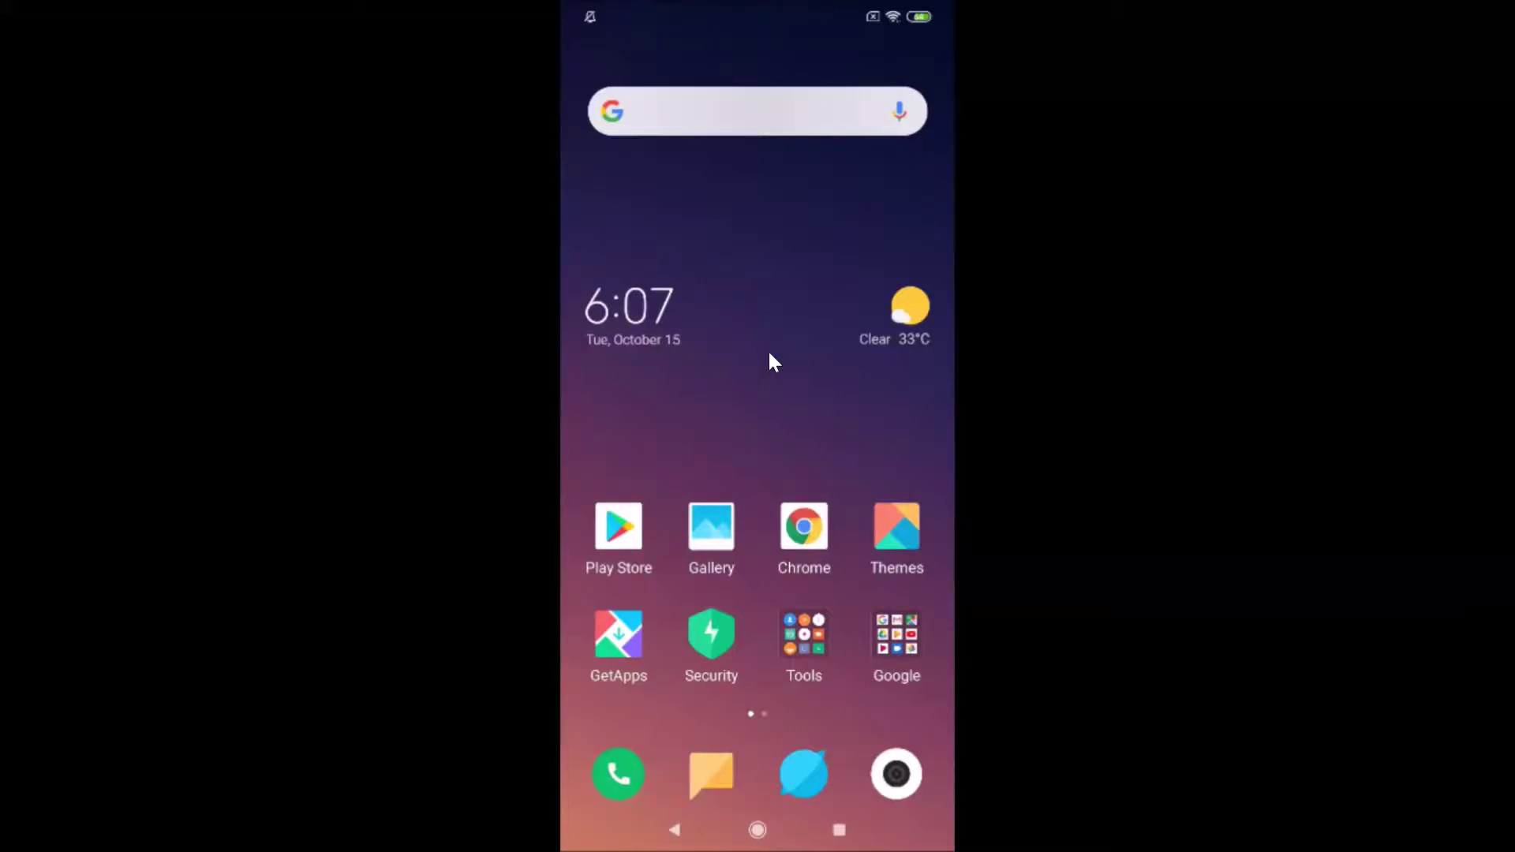
Swipe to the second home screen page and launch the Settings app.
click(831, 111)
click(872, 112)
click(787, 182)
drag(805, 227, 738, 249)
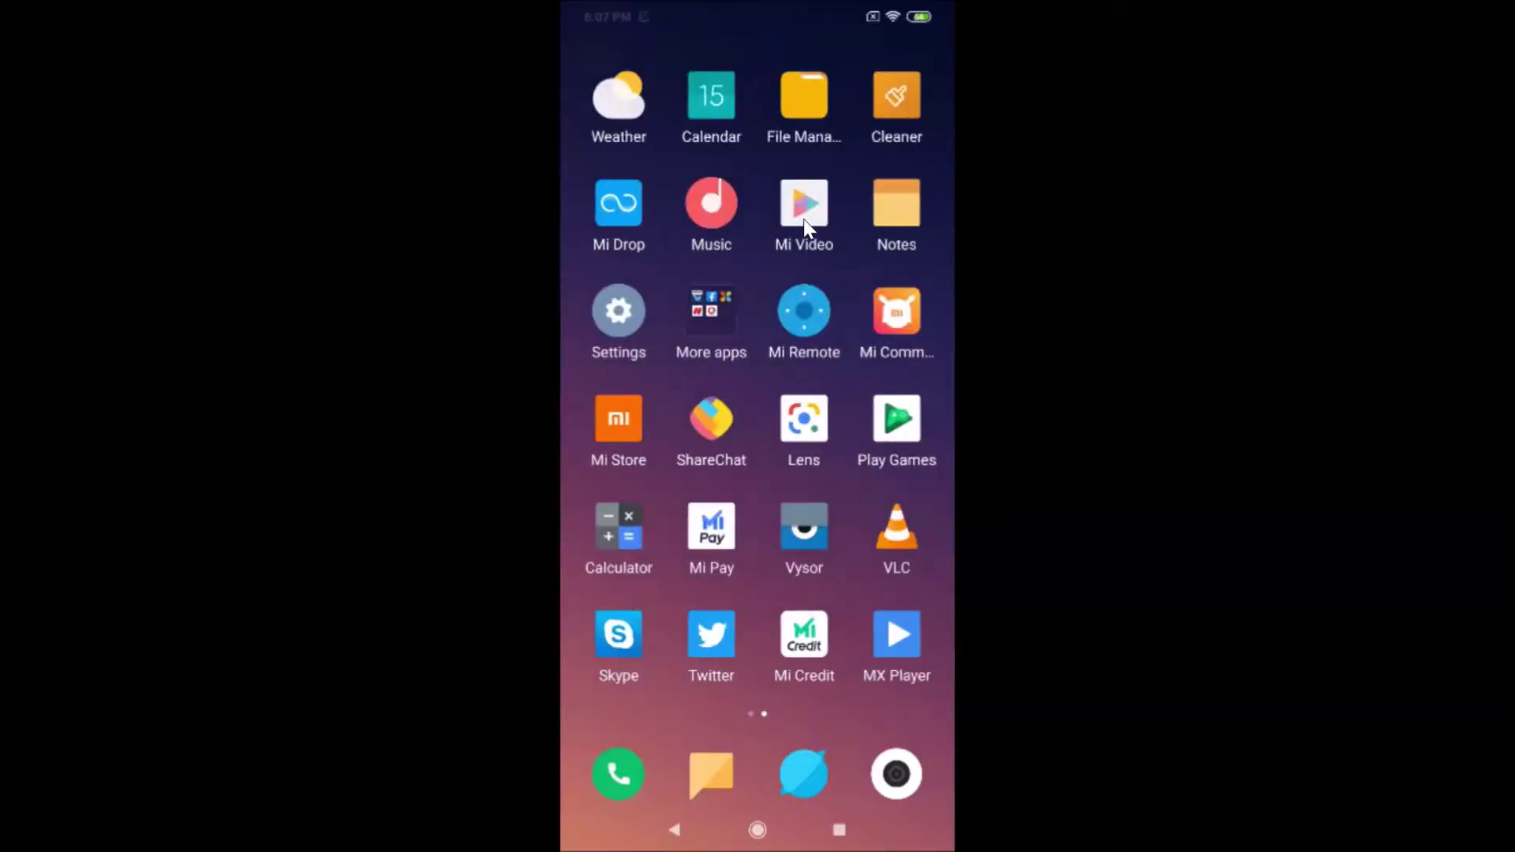
click(603, 313)
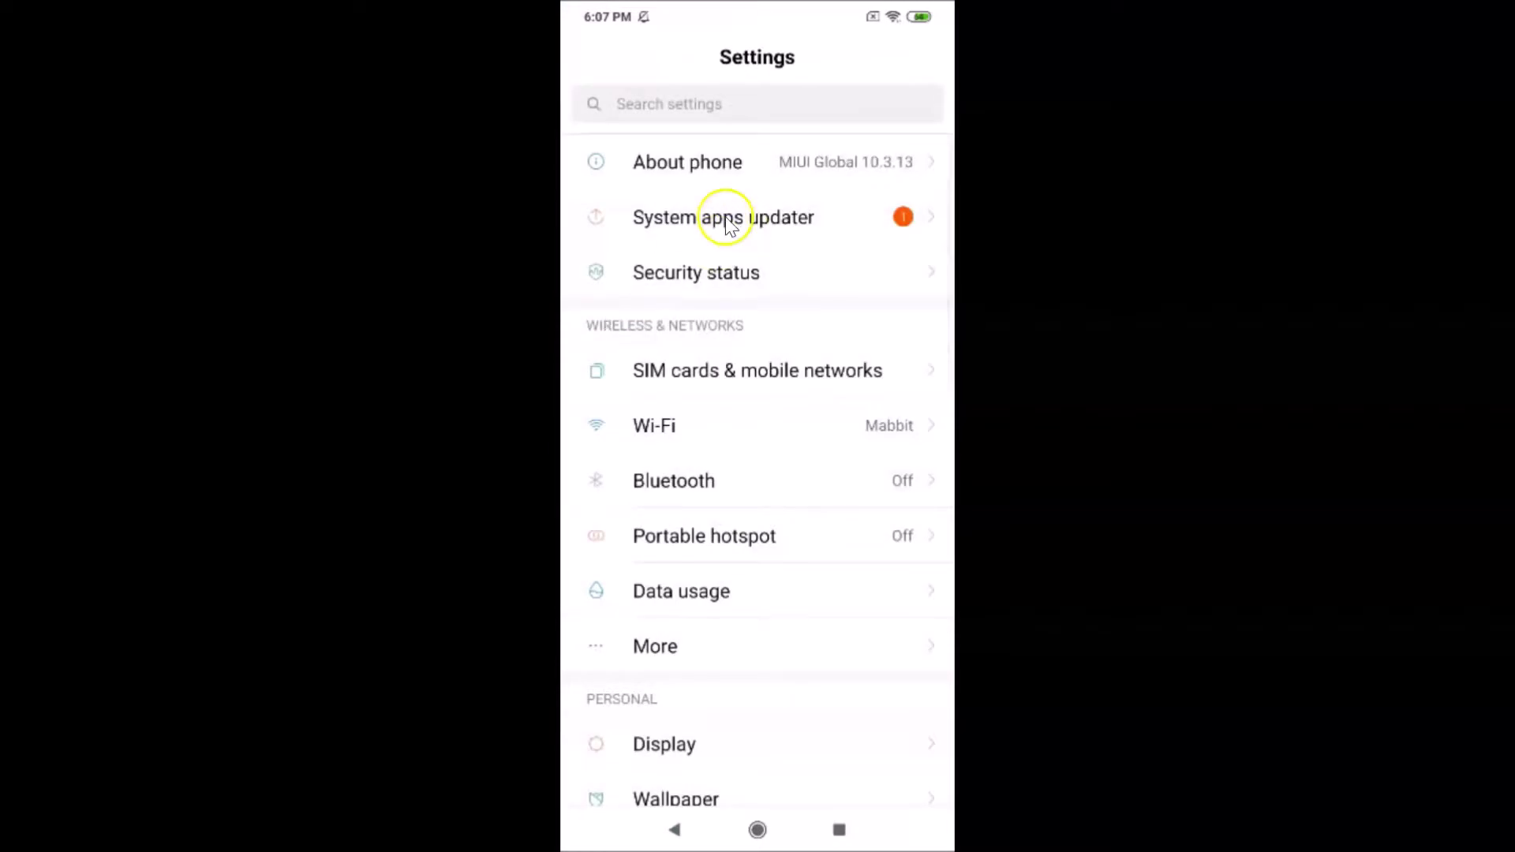
View the About phone information page in Settings.
click(721, 166)
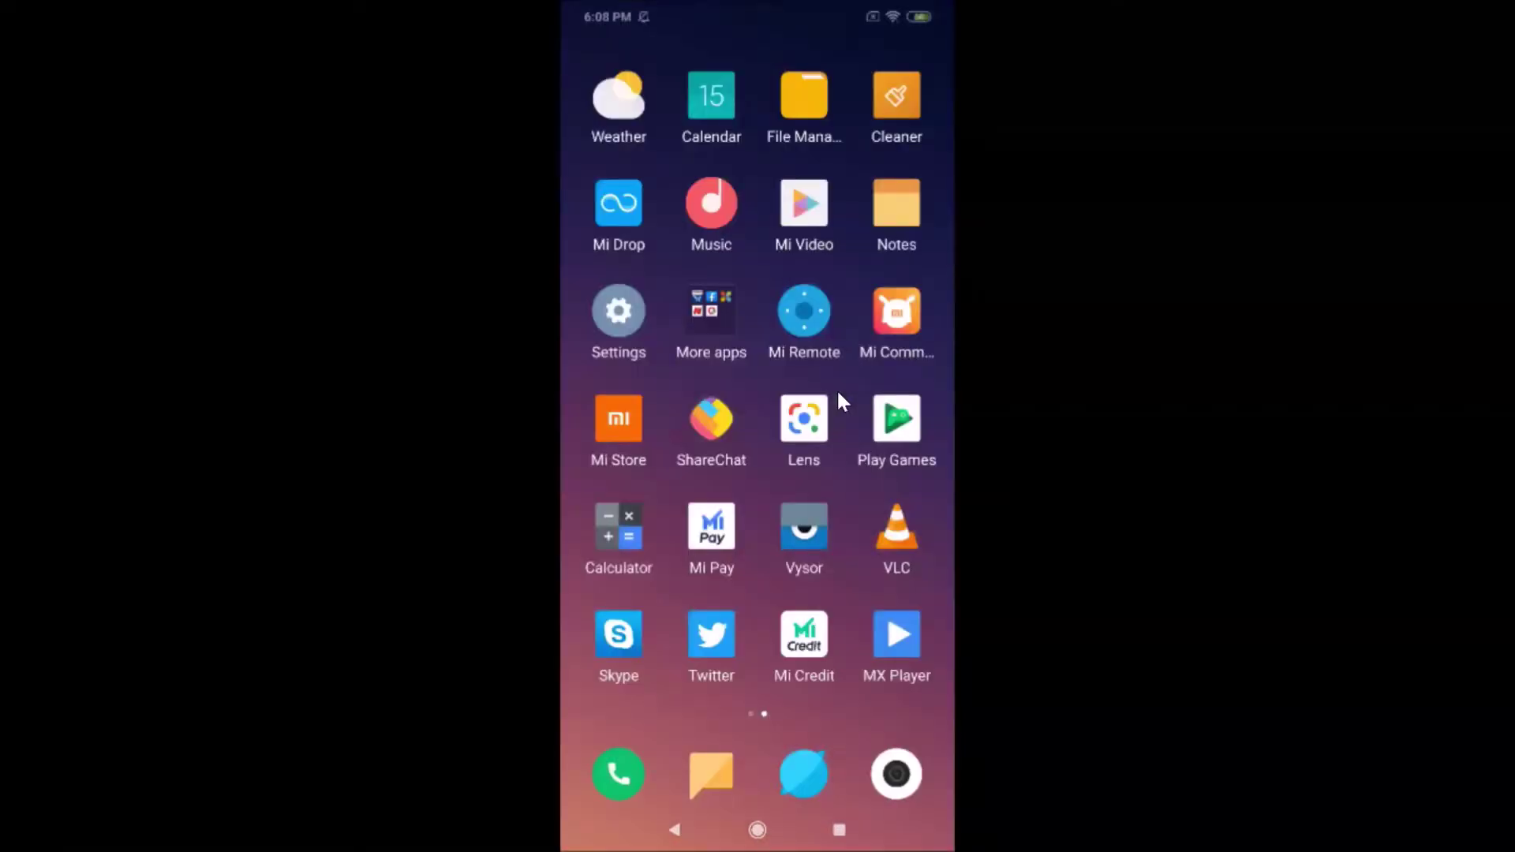
click(620, 322)
scroll(622, 325, down, 10)
scroll(625, 327, up, 4)
scroll(620, 317, up, 8)
Clear Settings from Recents and relaunch it from the second home page.
key(alt+s)
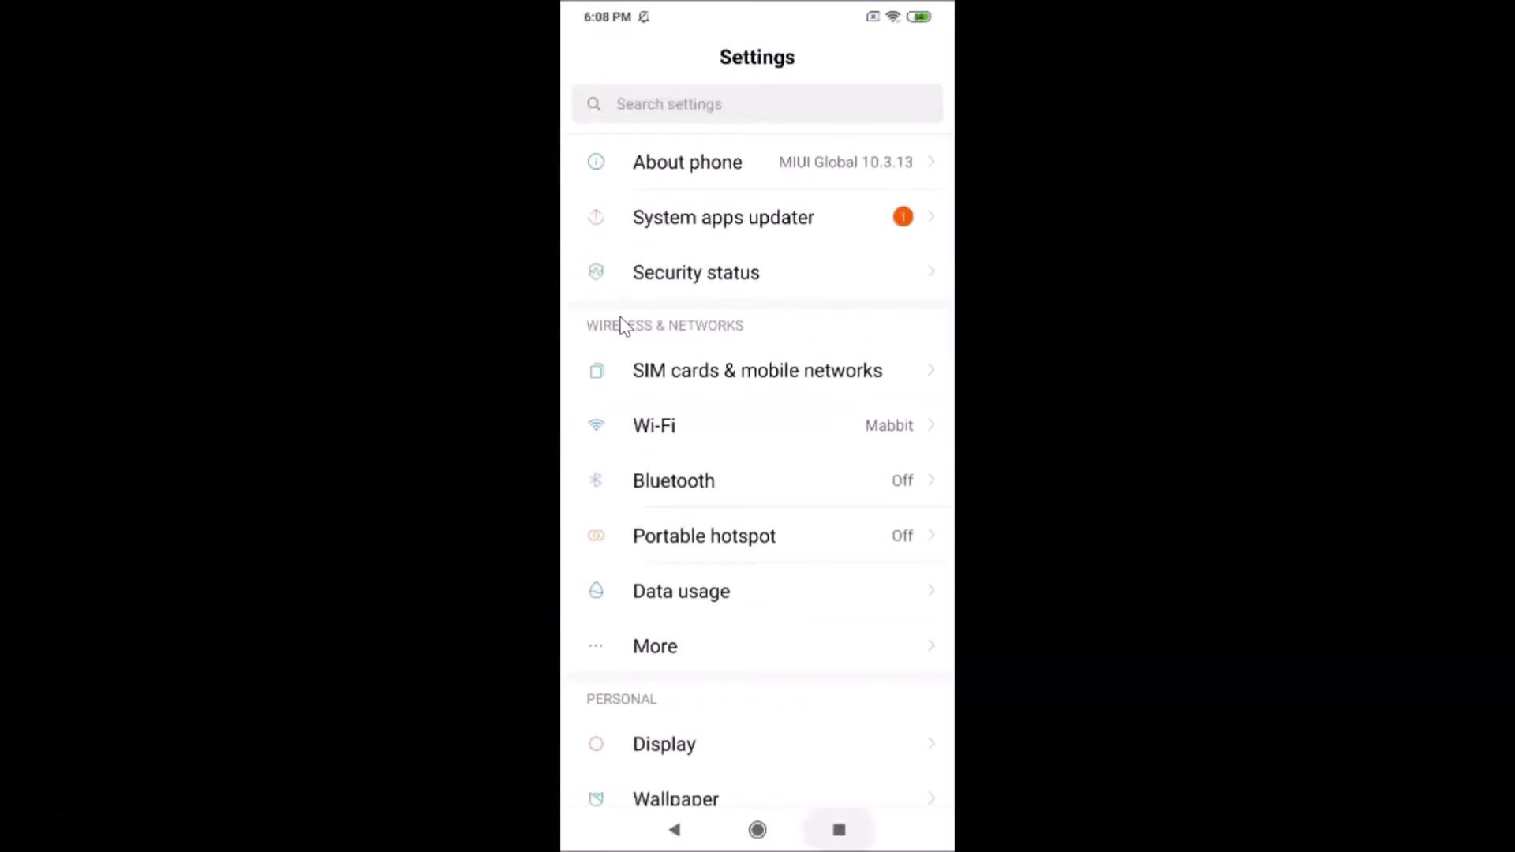
click(621, 319)
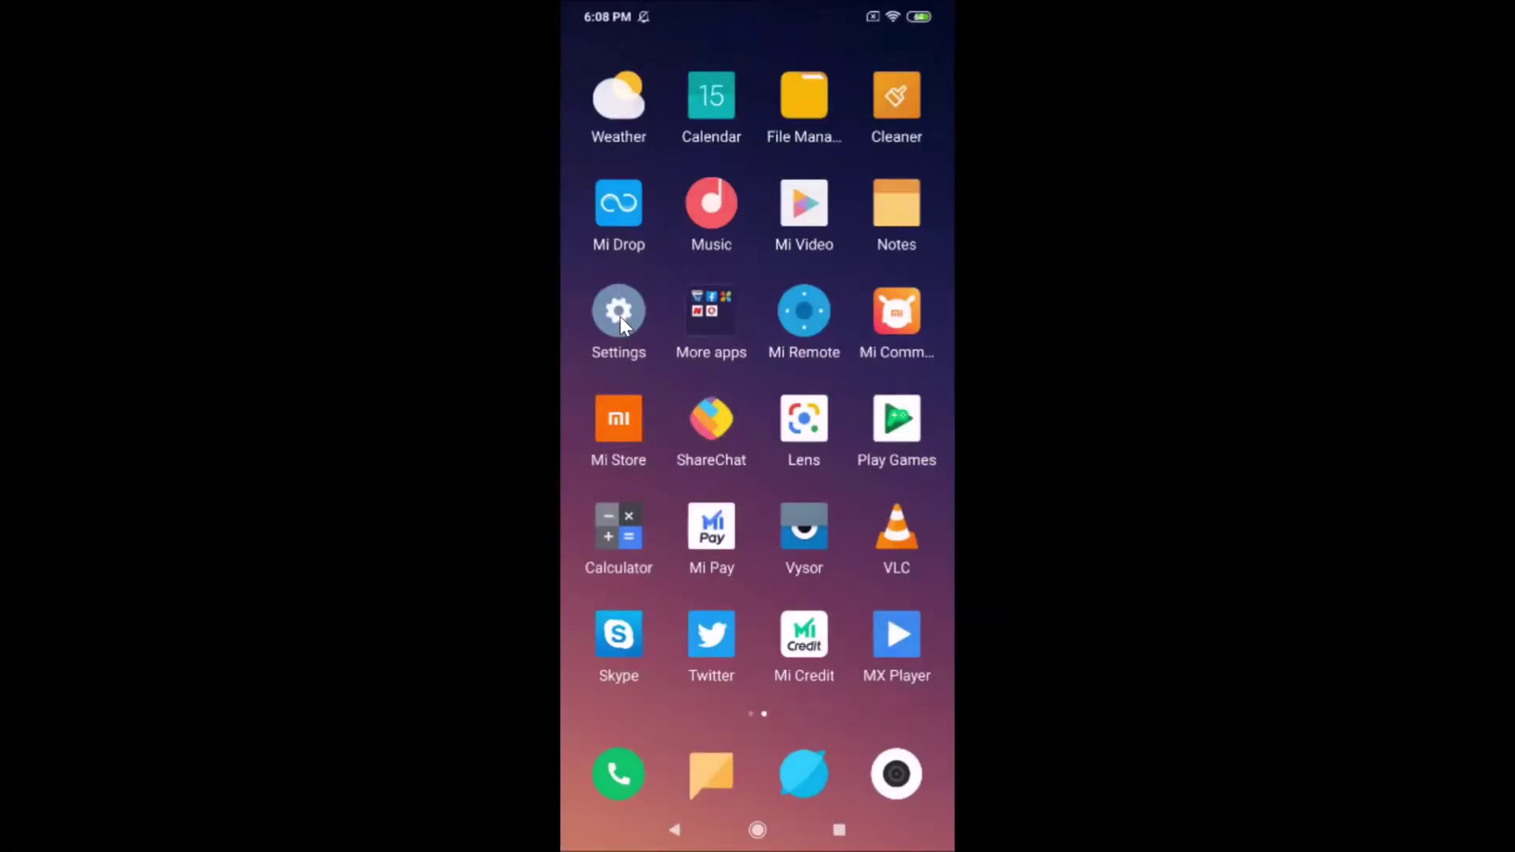
scroll(621, 317, up, 1)
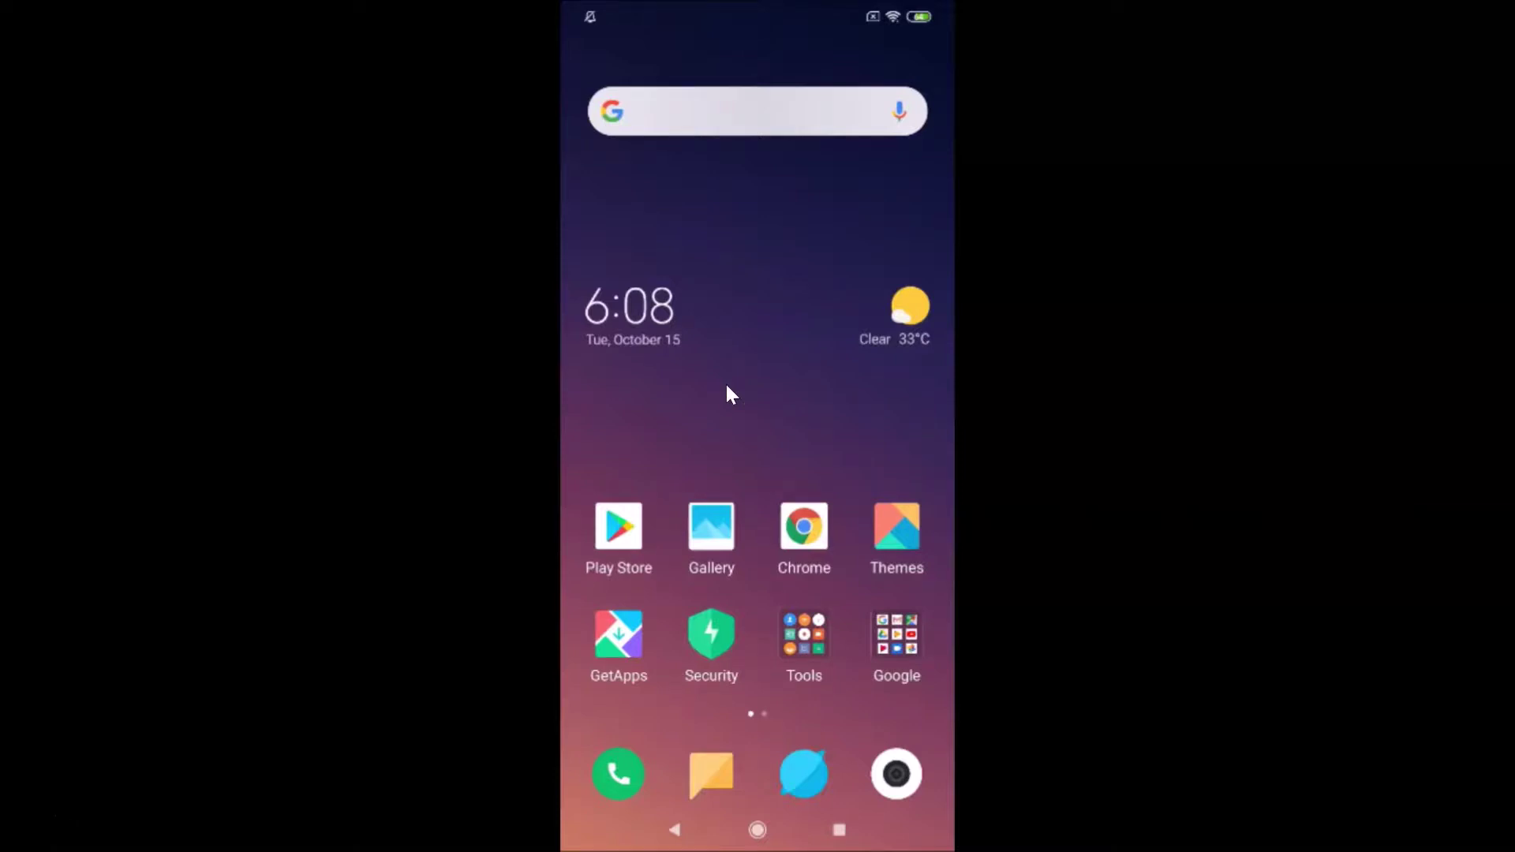
scroll(726, 385, down, 1)
click(639, 340)
click(628, 301)
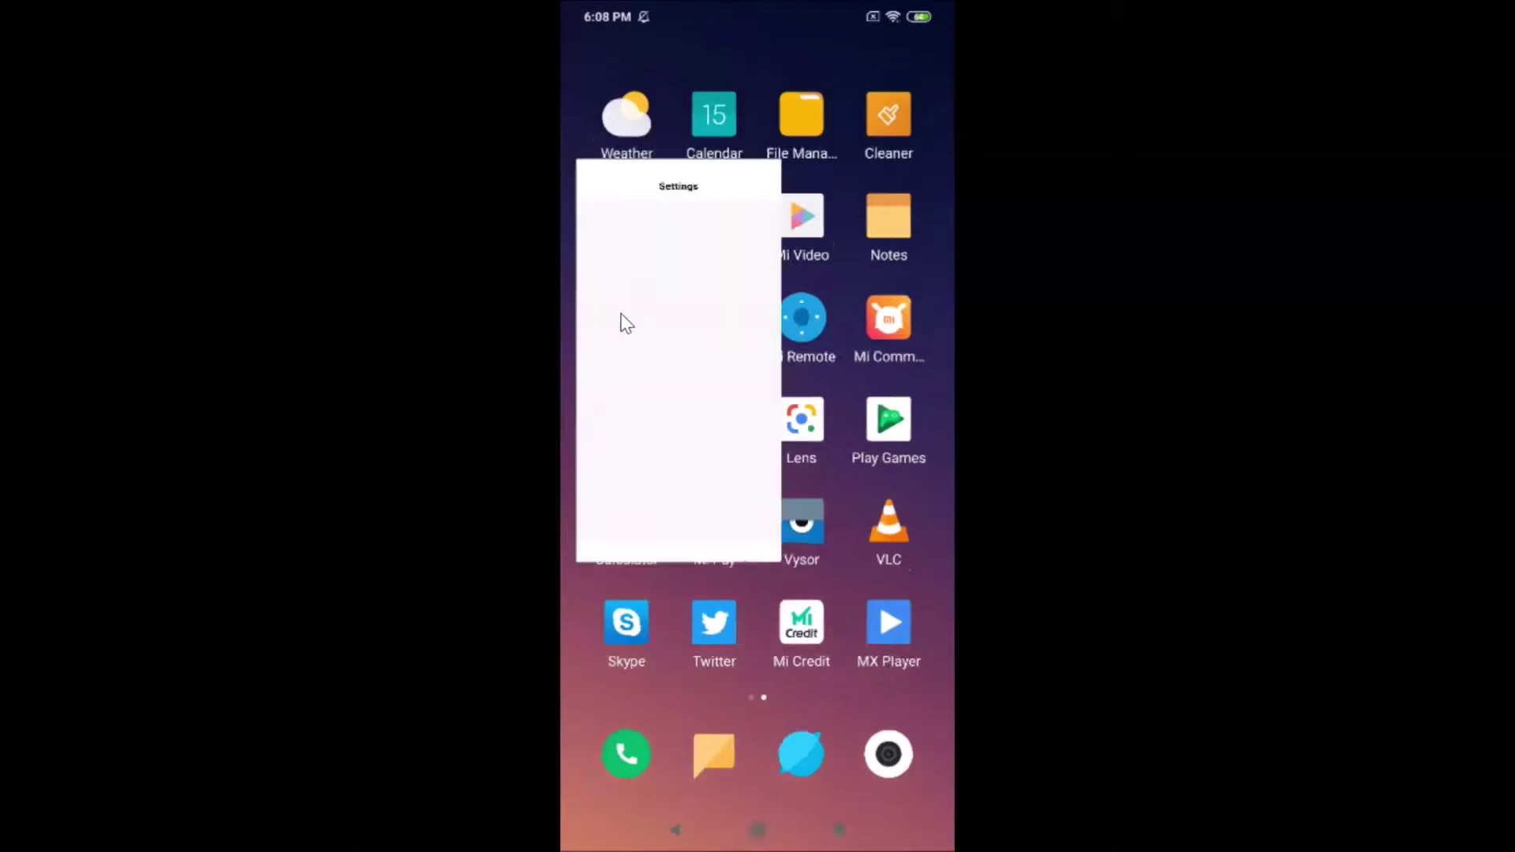
Scroll the Settings list down to Additional settings and open it.
click(707, 298)
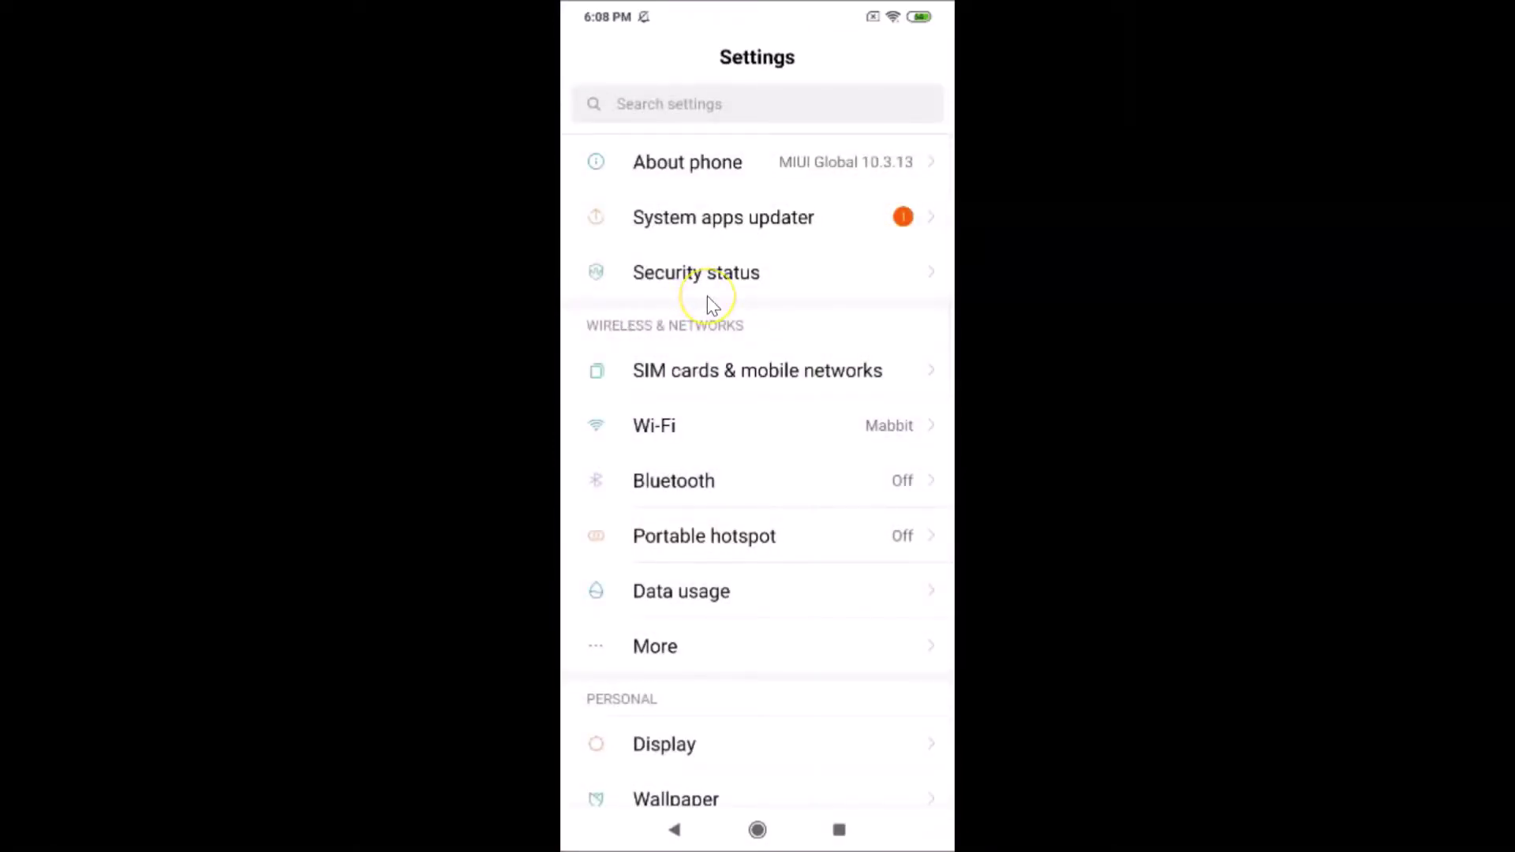
scroll(708, 296, down, 8)
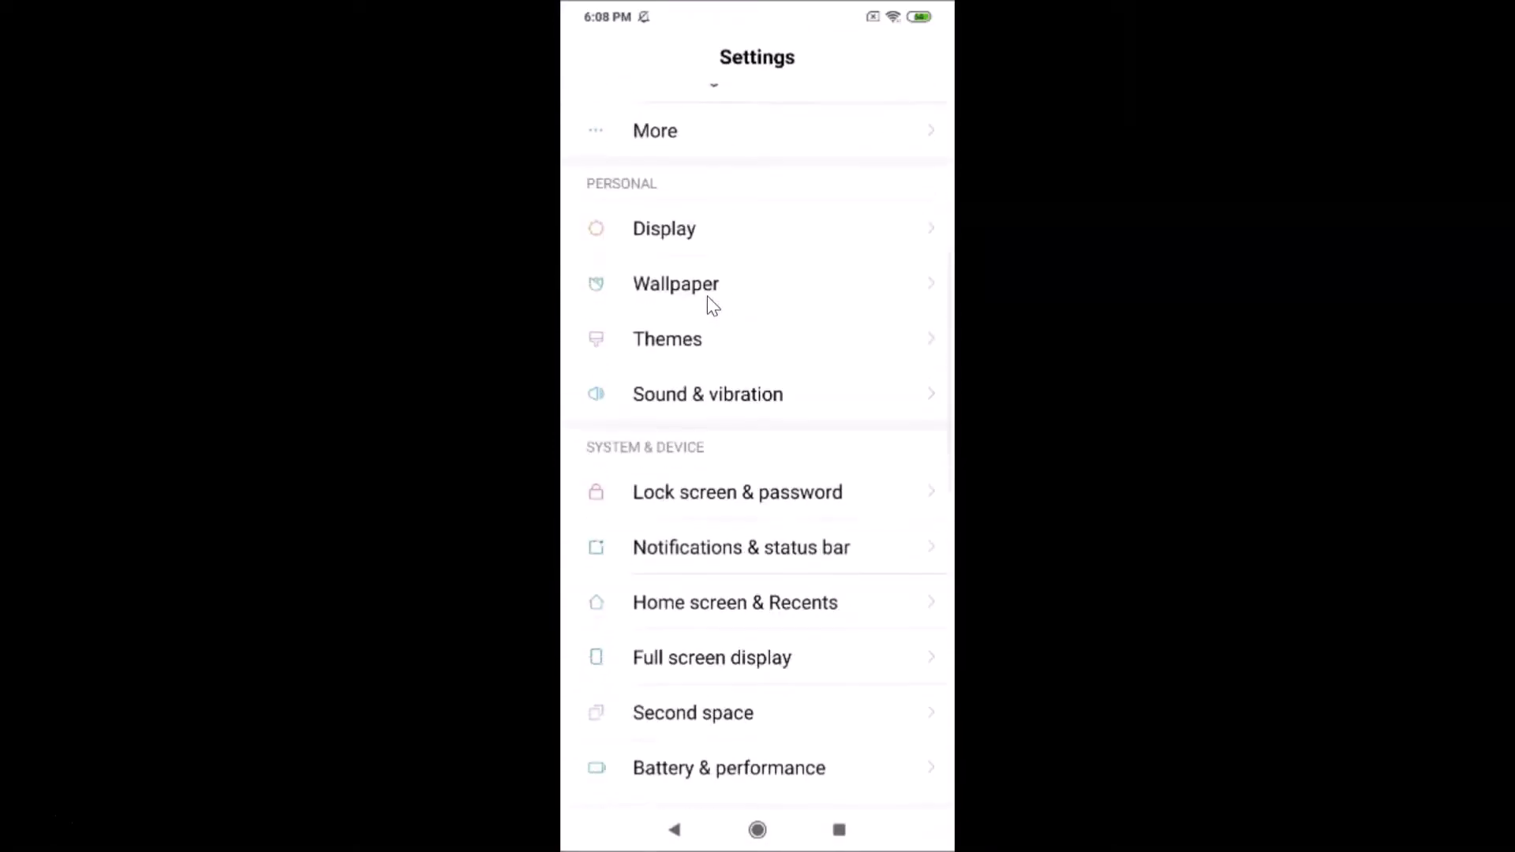
scroll(707, 296, down, 5)
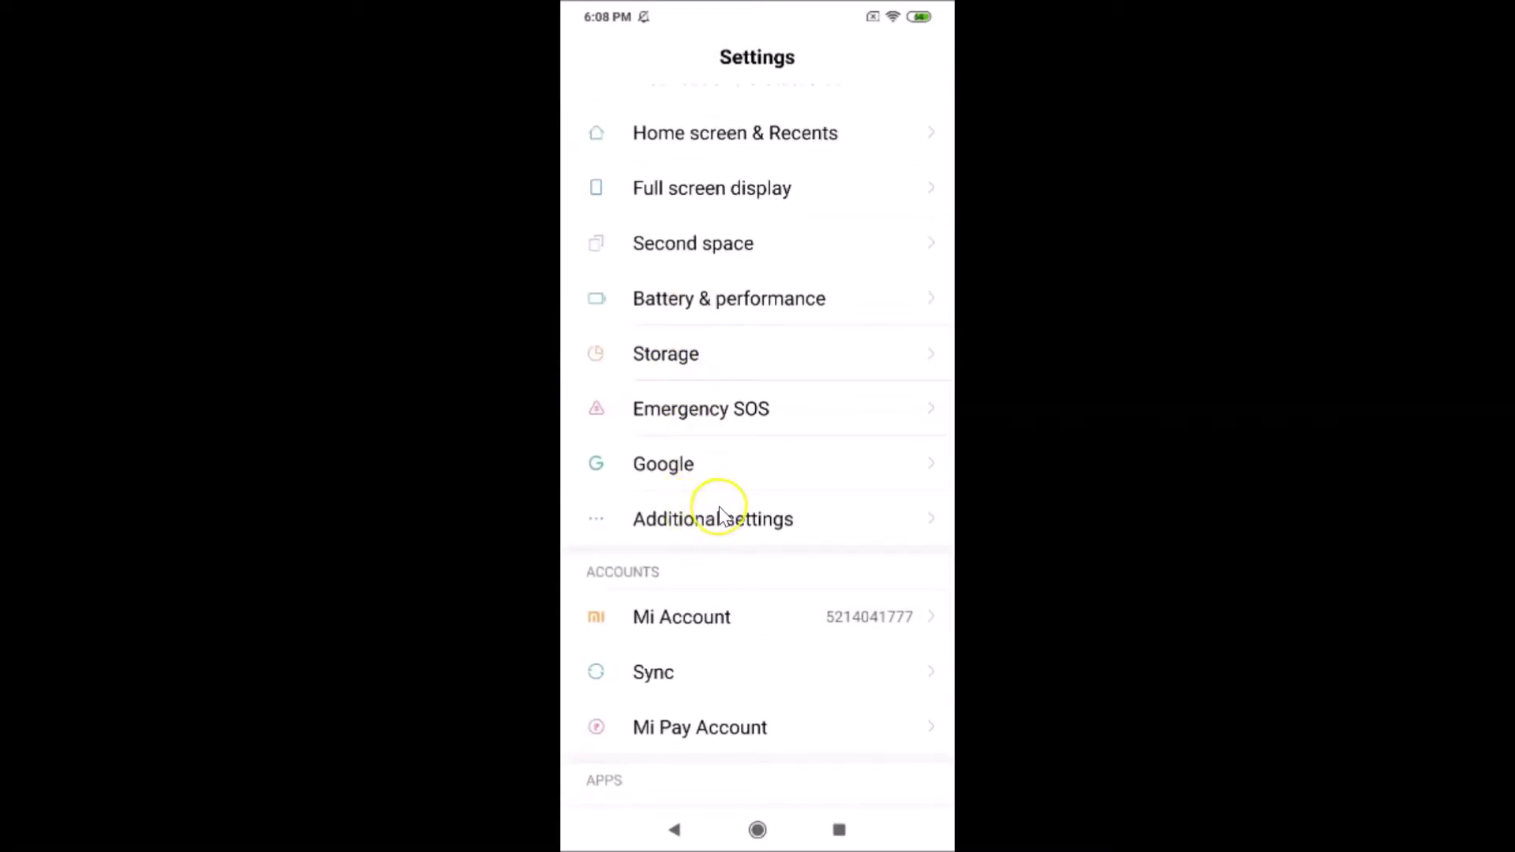
scroll(719, 507, up, 2)
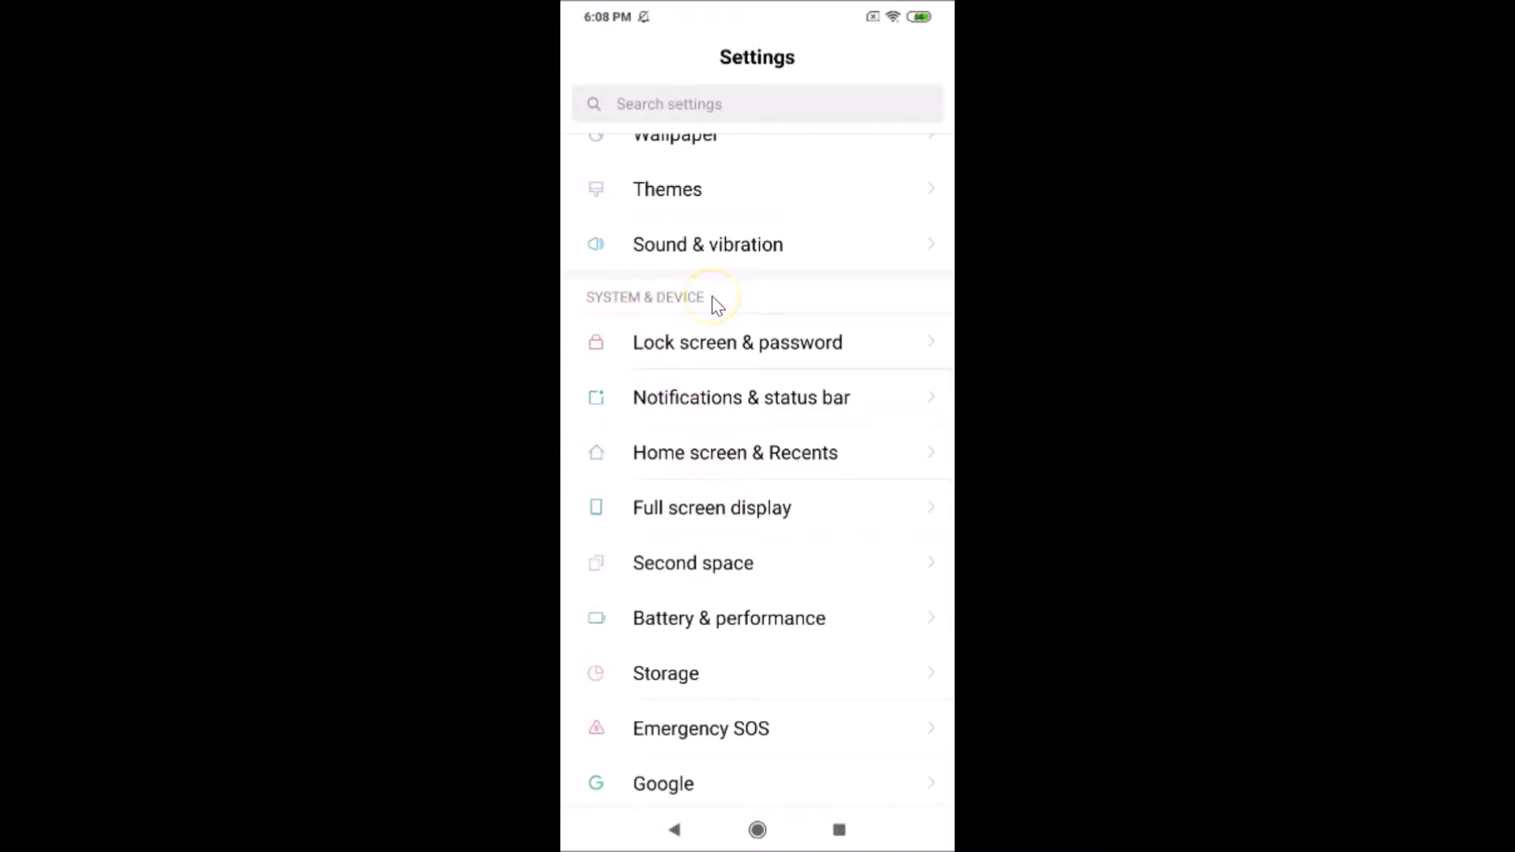
scroll(726, 383, down, 3)
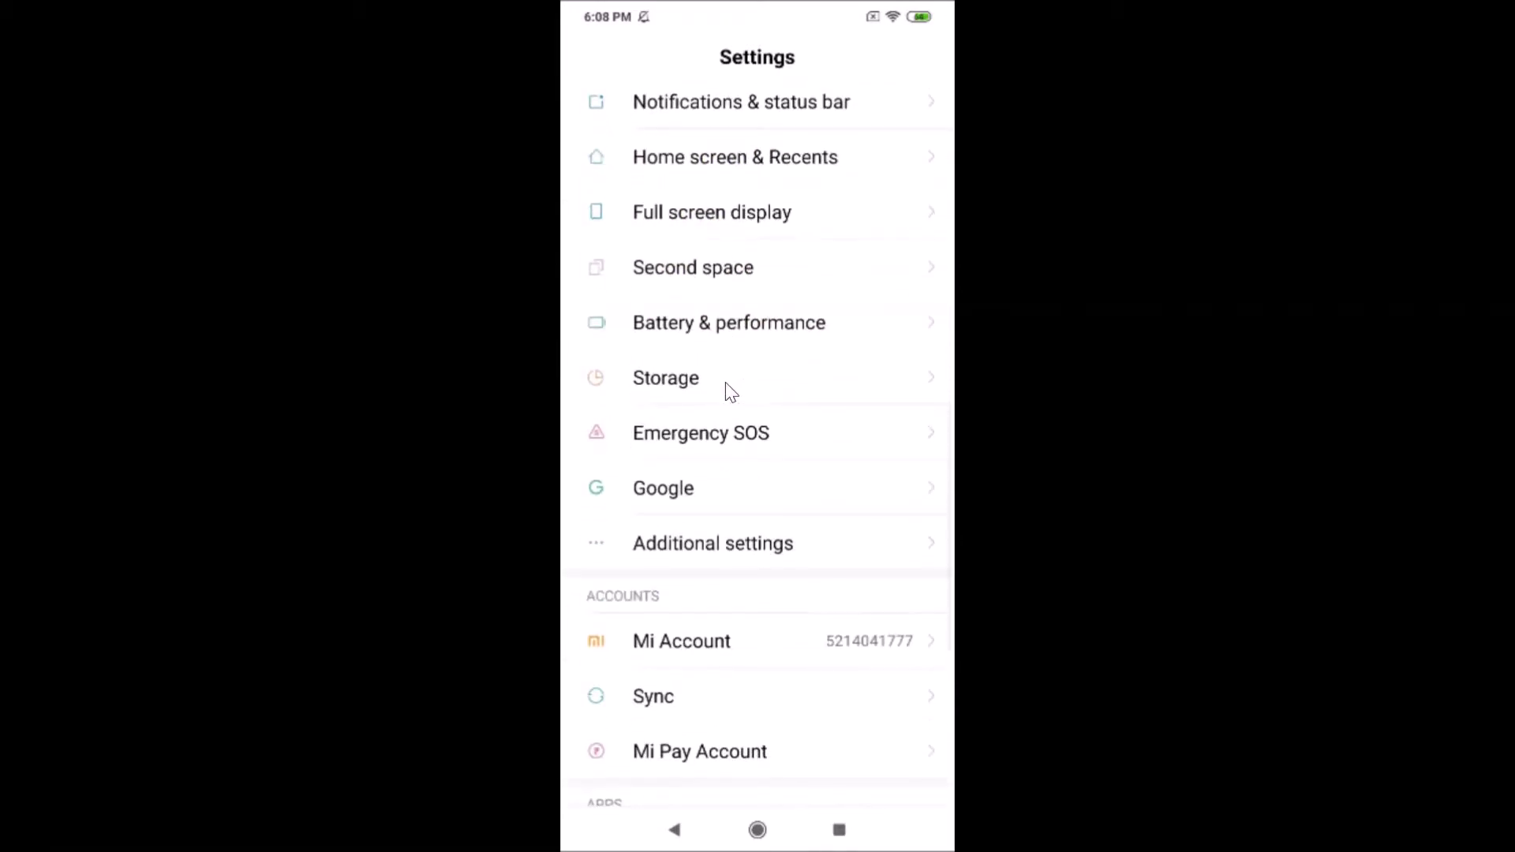
click(711, 547)
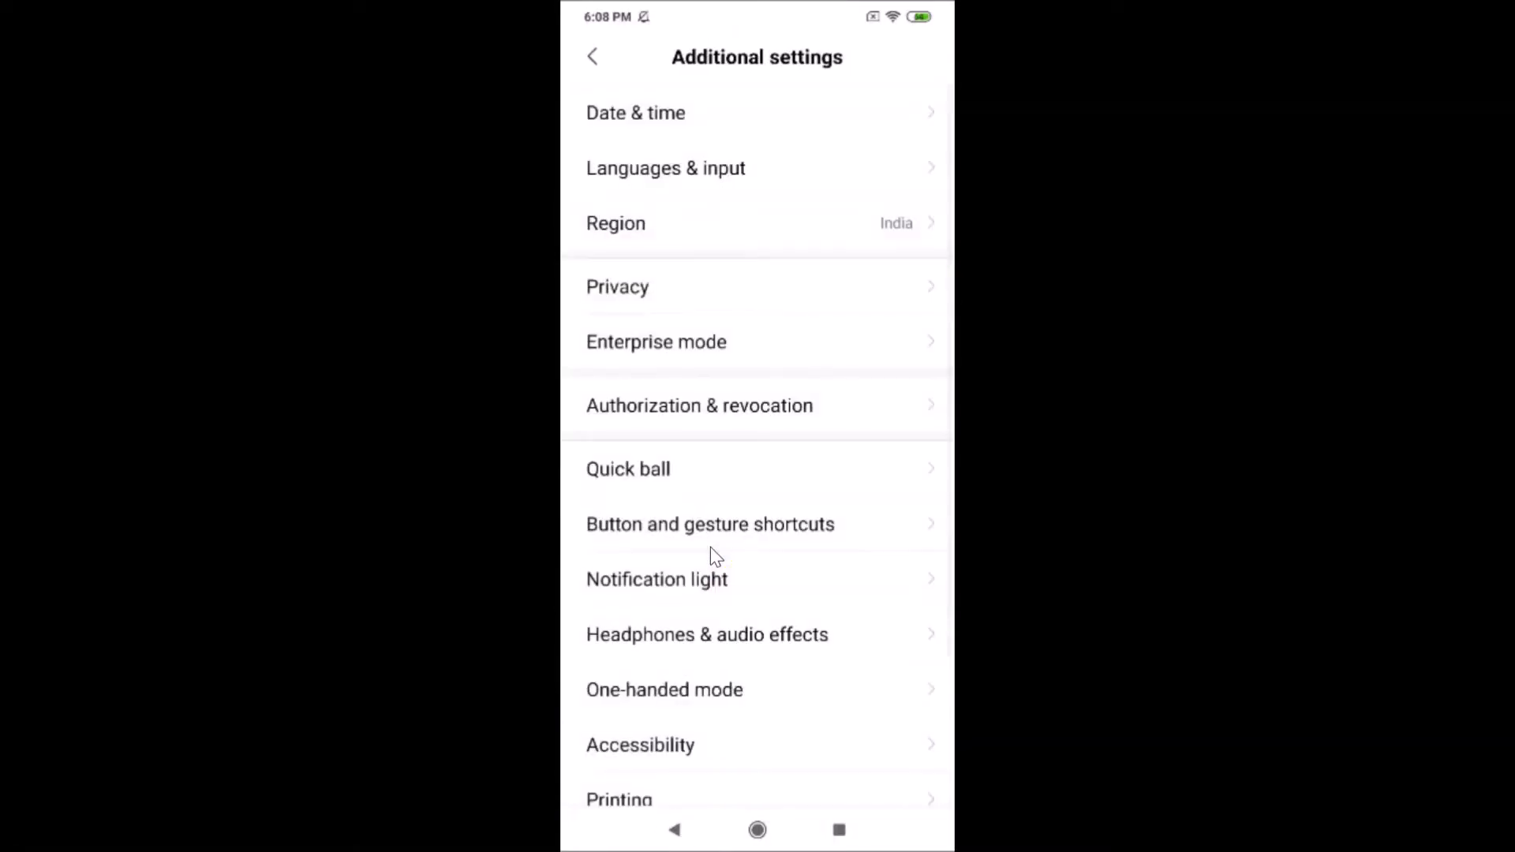
Under Languages & input > Languages, choose Italiano as the system language.
click(782, 175)
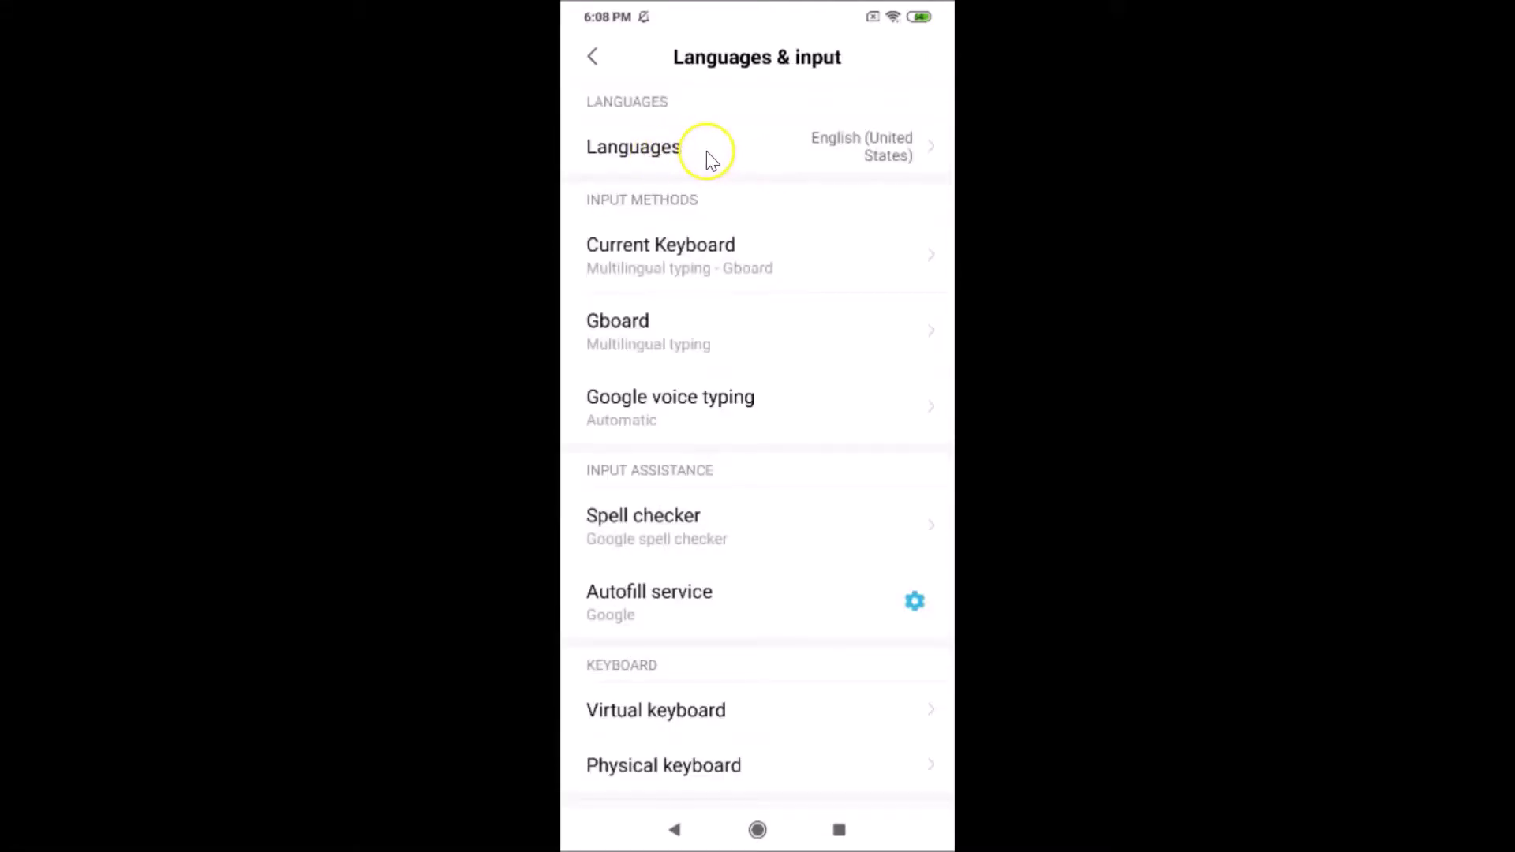
click(819, 156)
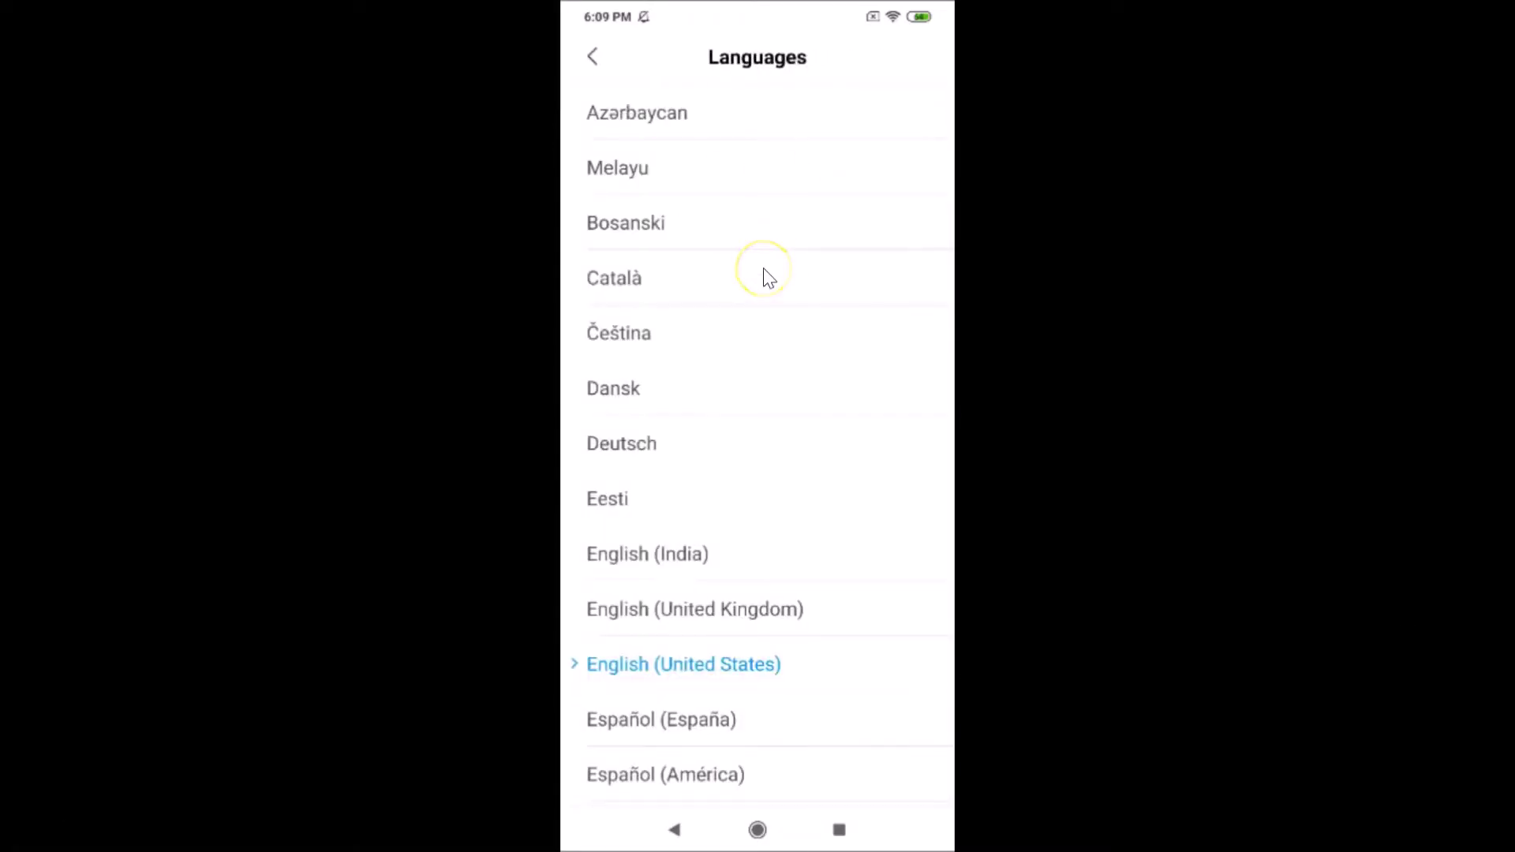
scroll(770, 277, down, 15)
scroll(769, 277, up, 8)
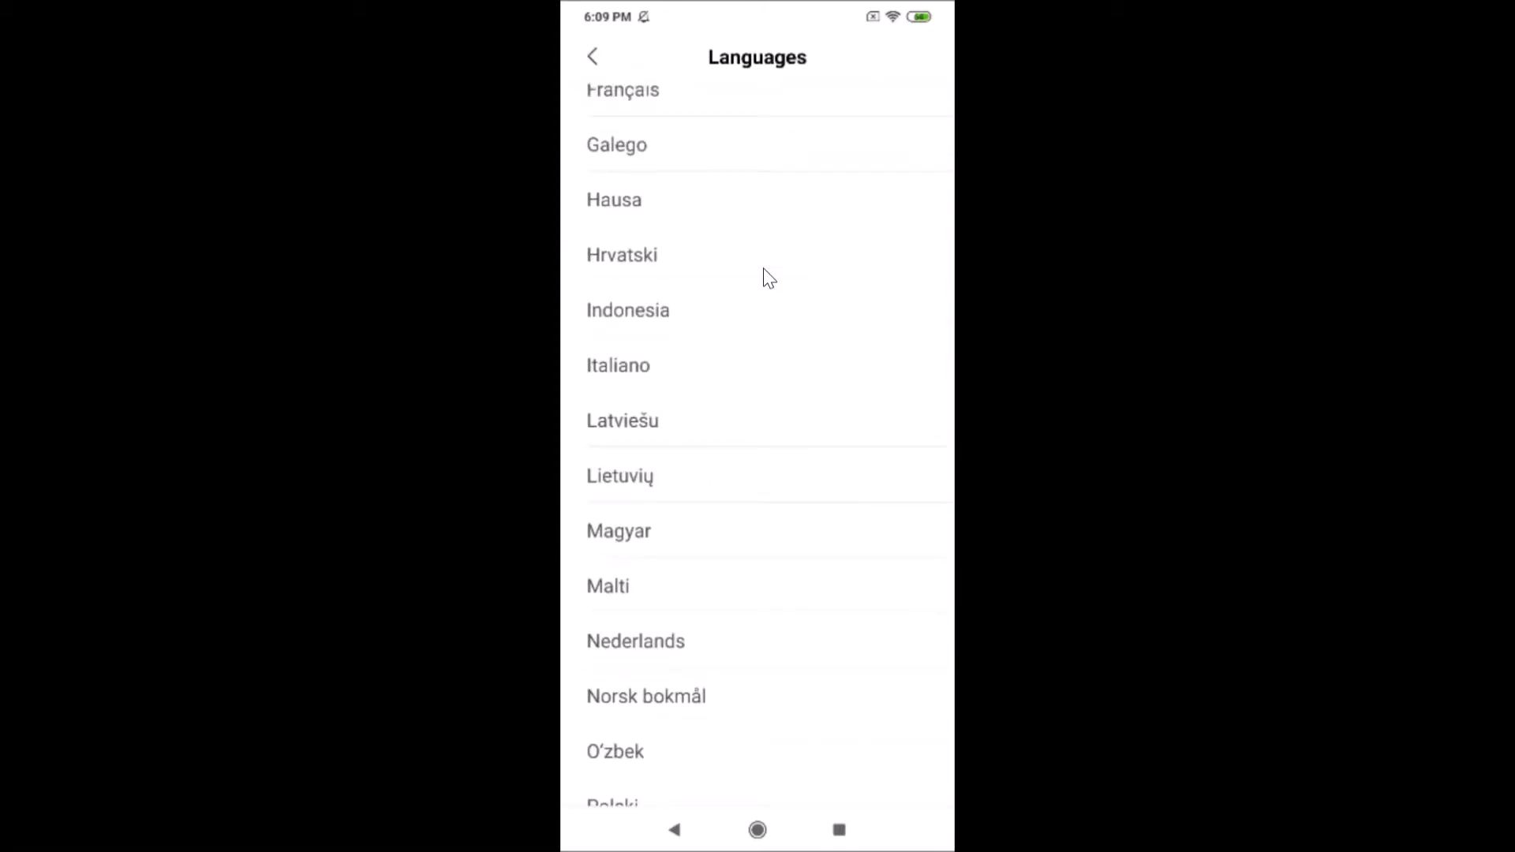
click(660, 378)
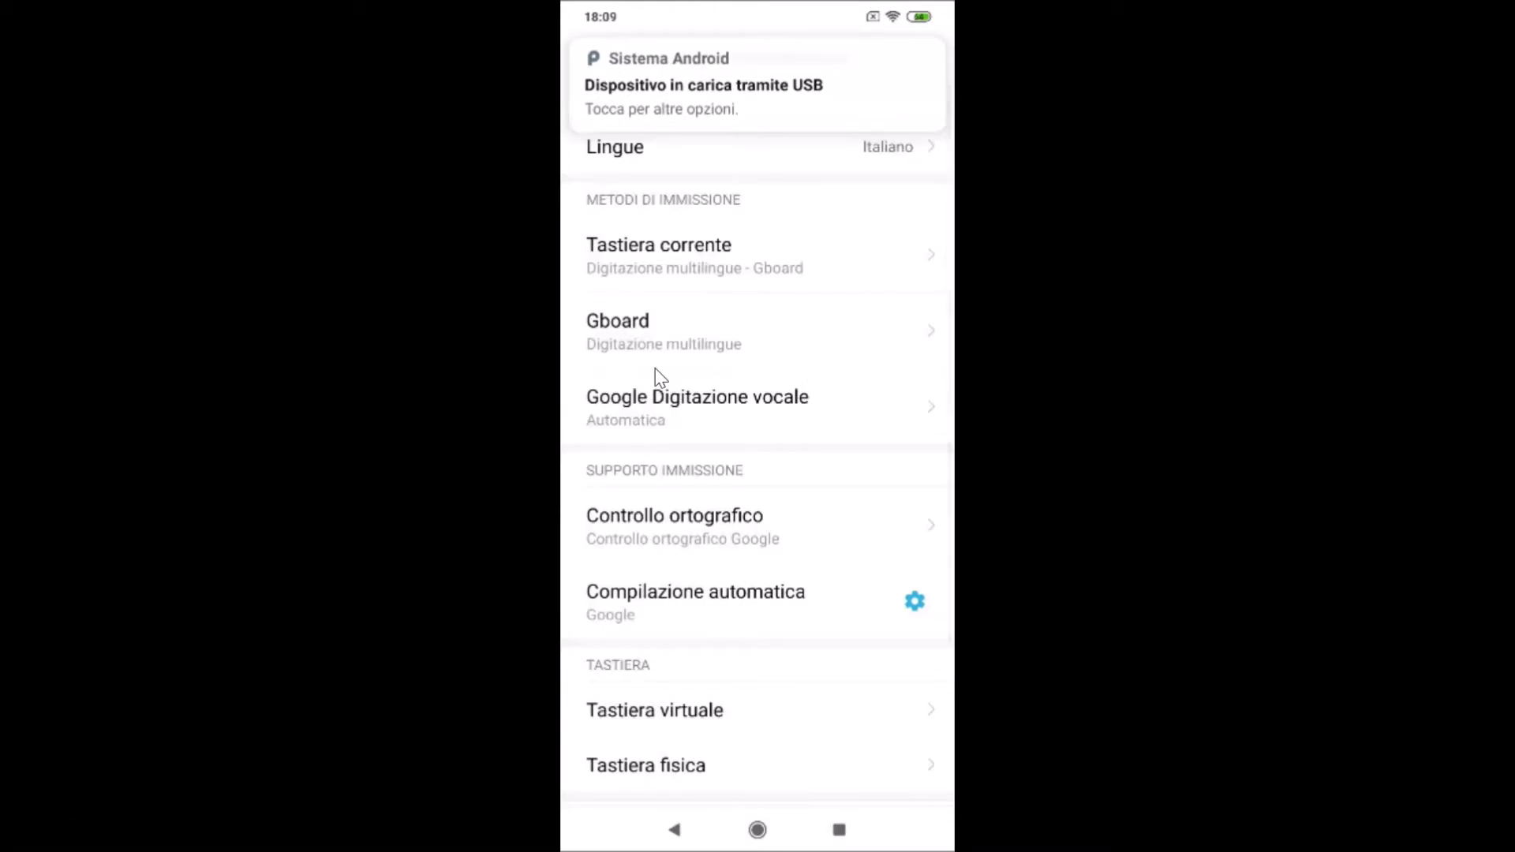
Go back to Additional settings, then dismiss Settings via Recents to reach home.
scroll(715, 291, down, 3)
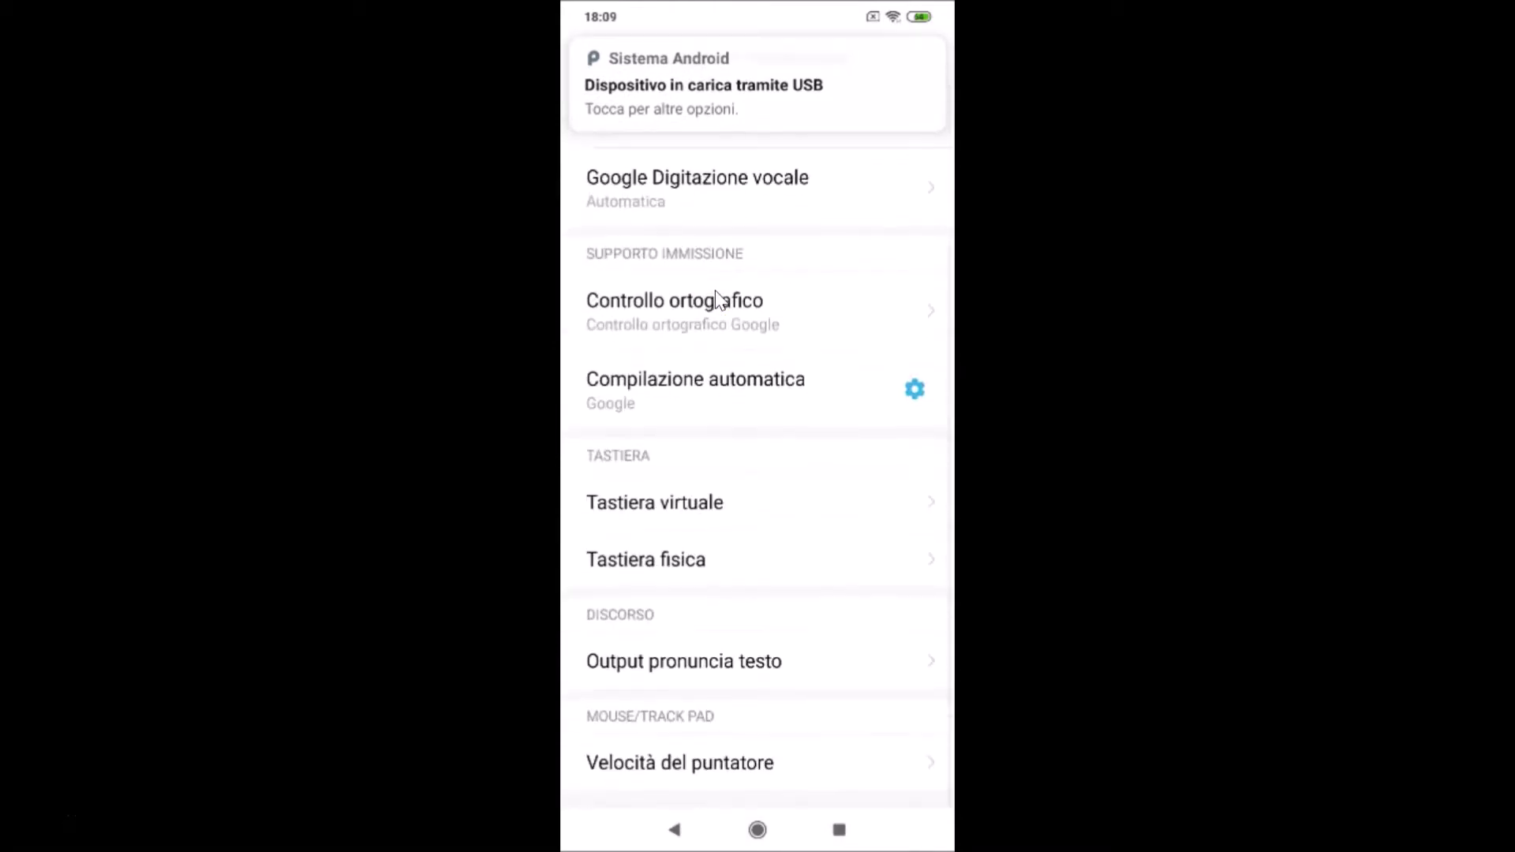
scroll(715, 290, up, 4)
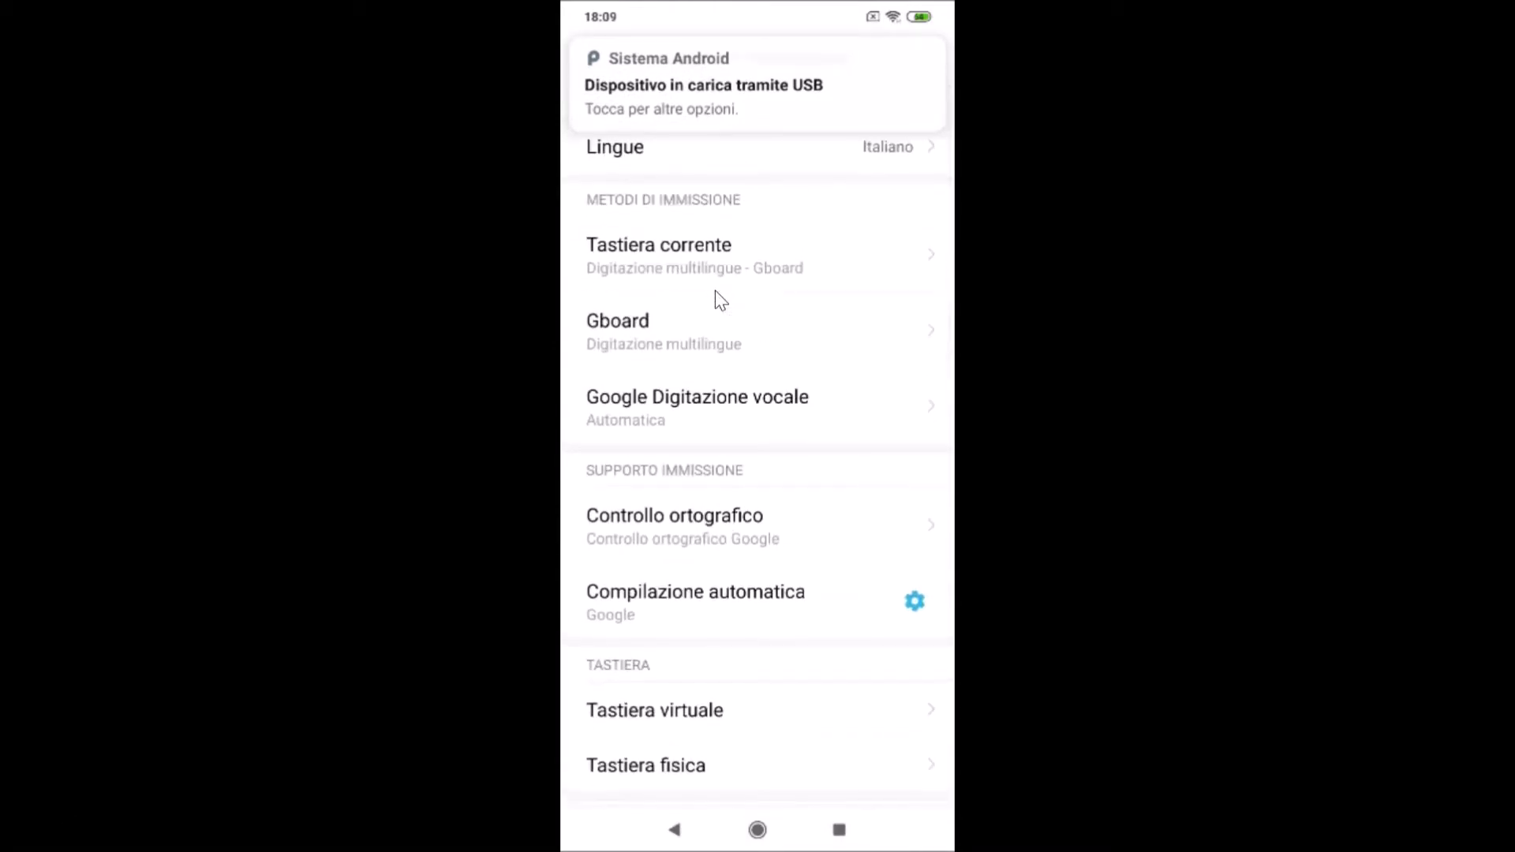
key(Escape)
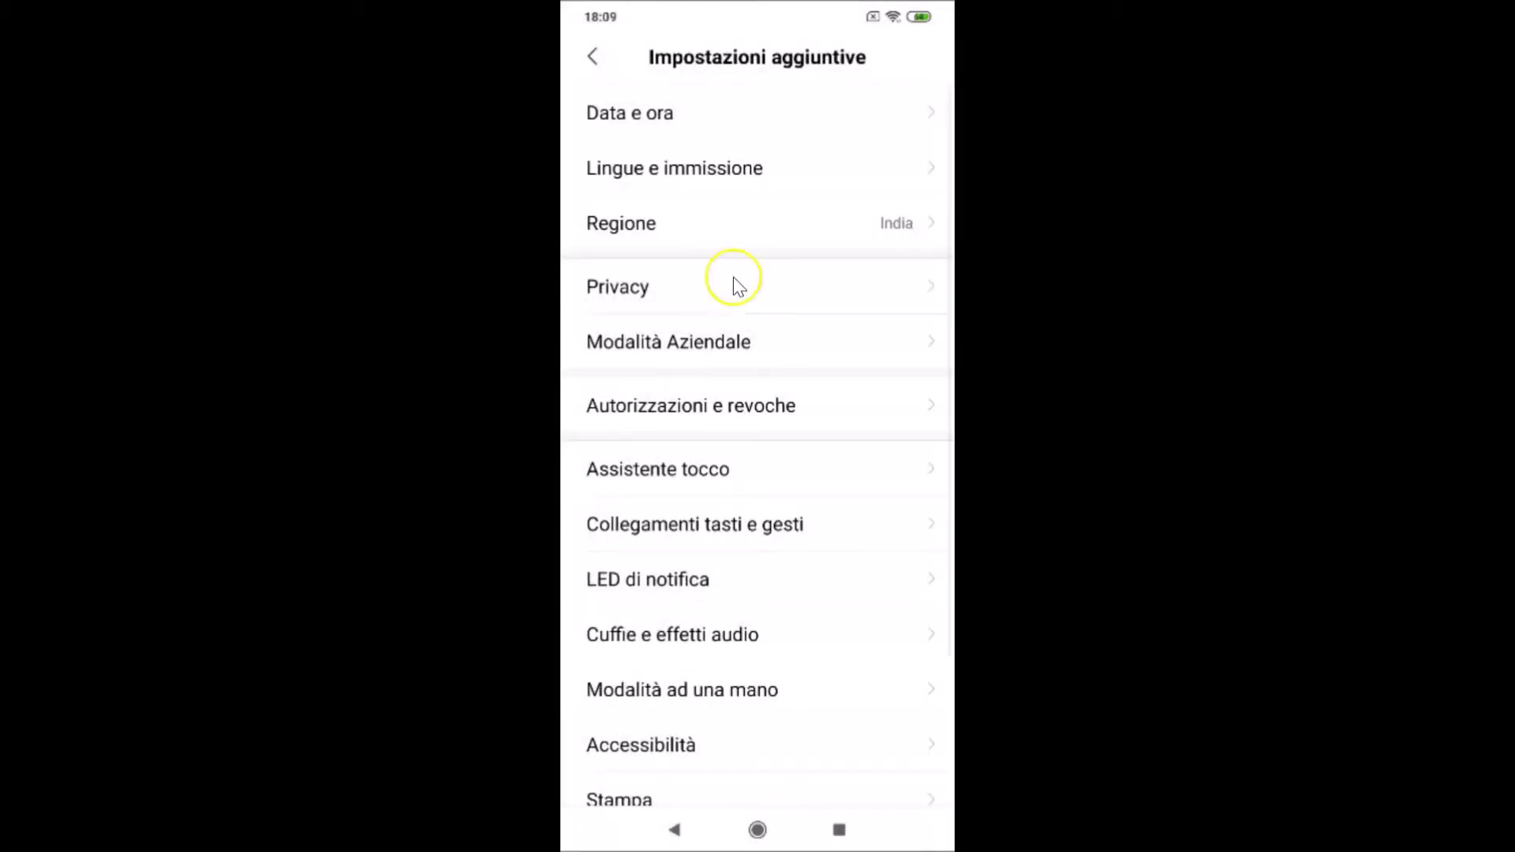
scroll(747, 270, up, 1)
scroll(750, 274, down, 3)
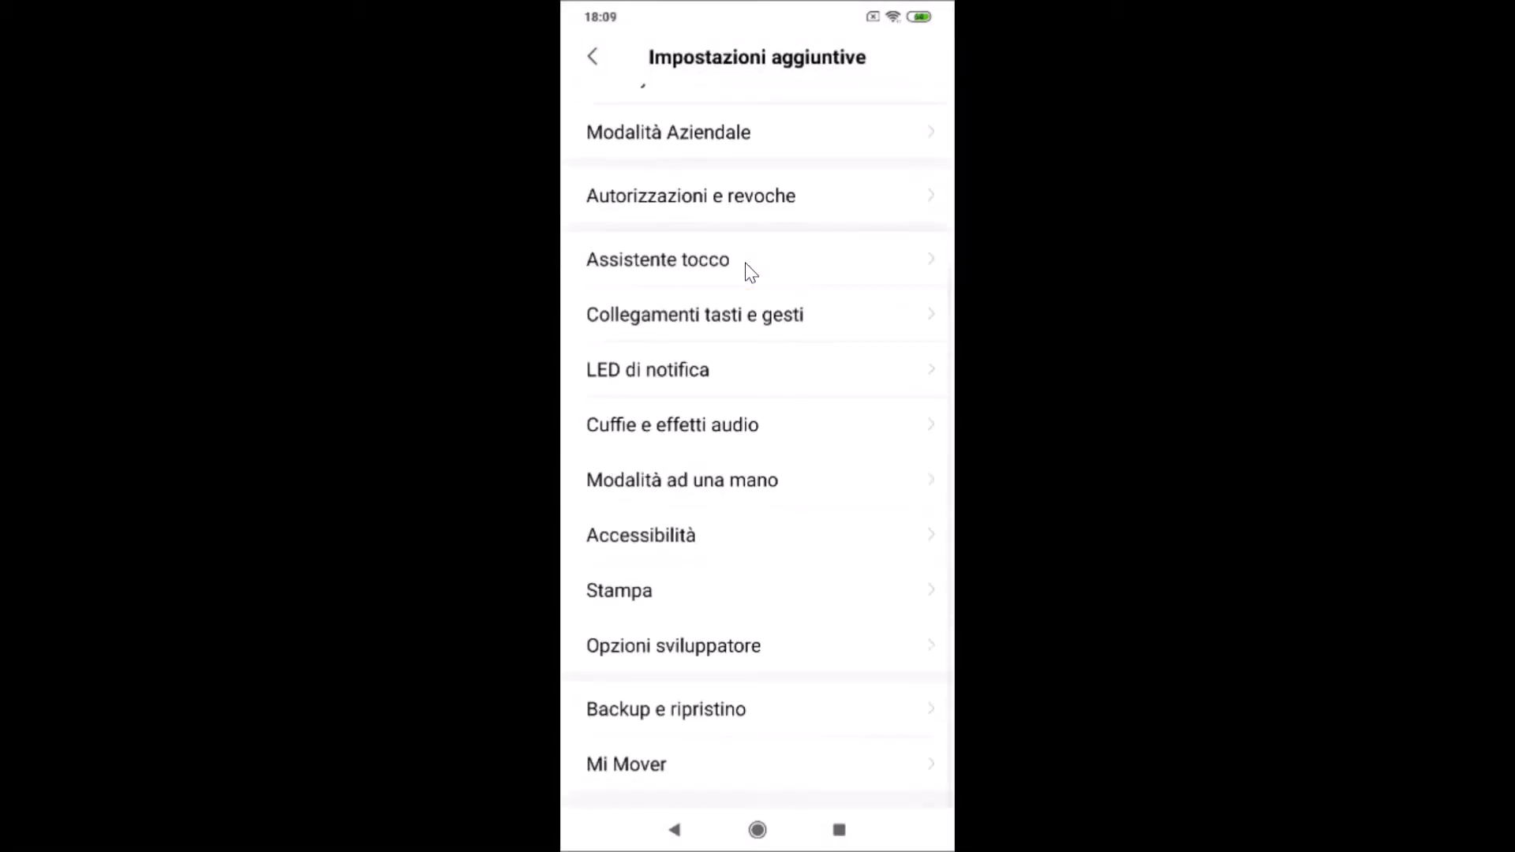
key(alt+s)
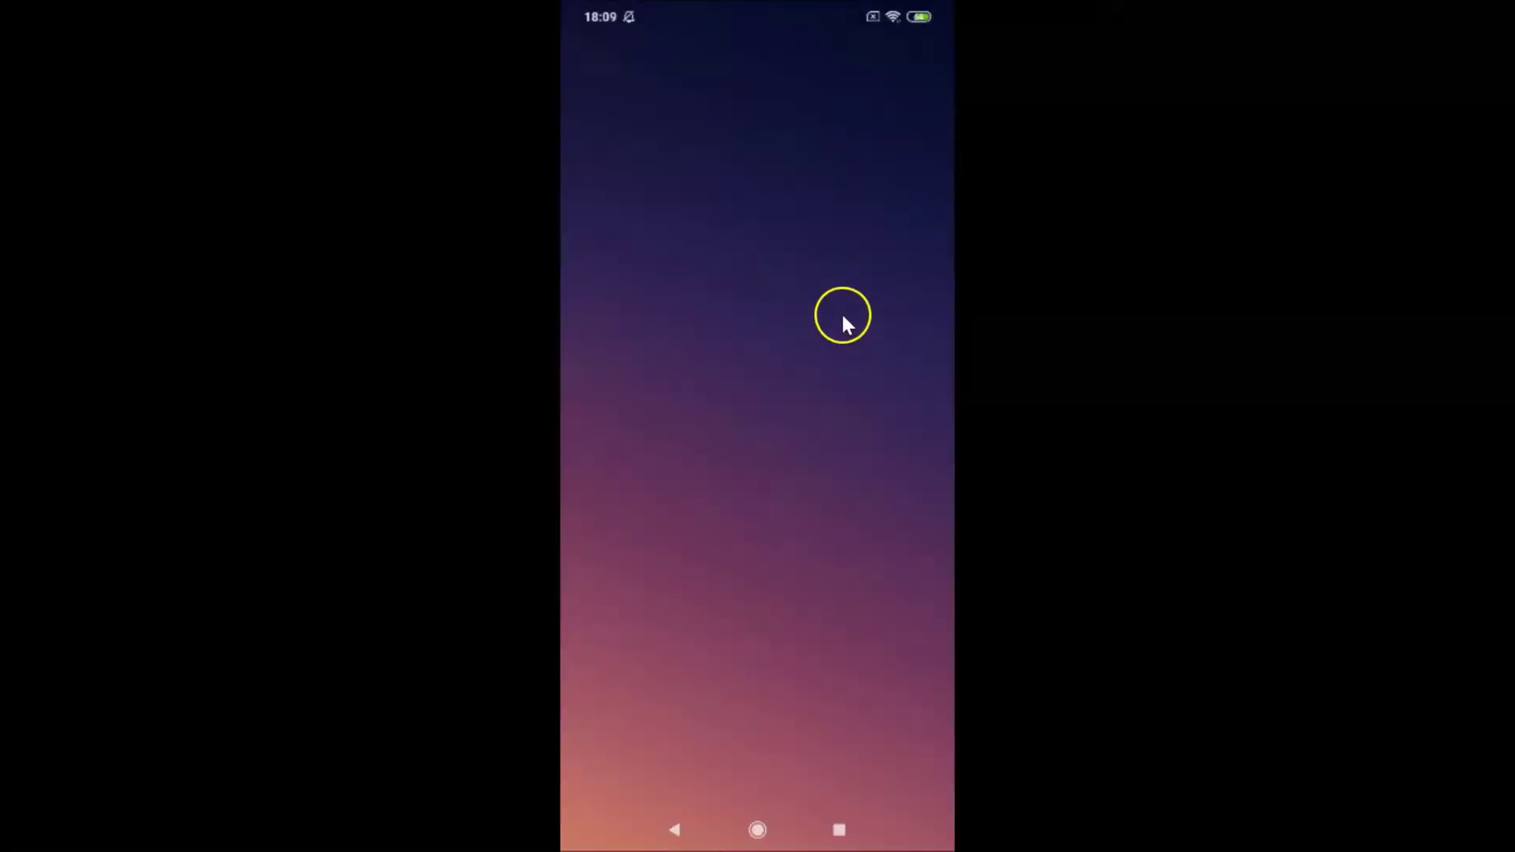
Pull down and expand the quick-settings shade, then close it again.
key(alt+n)
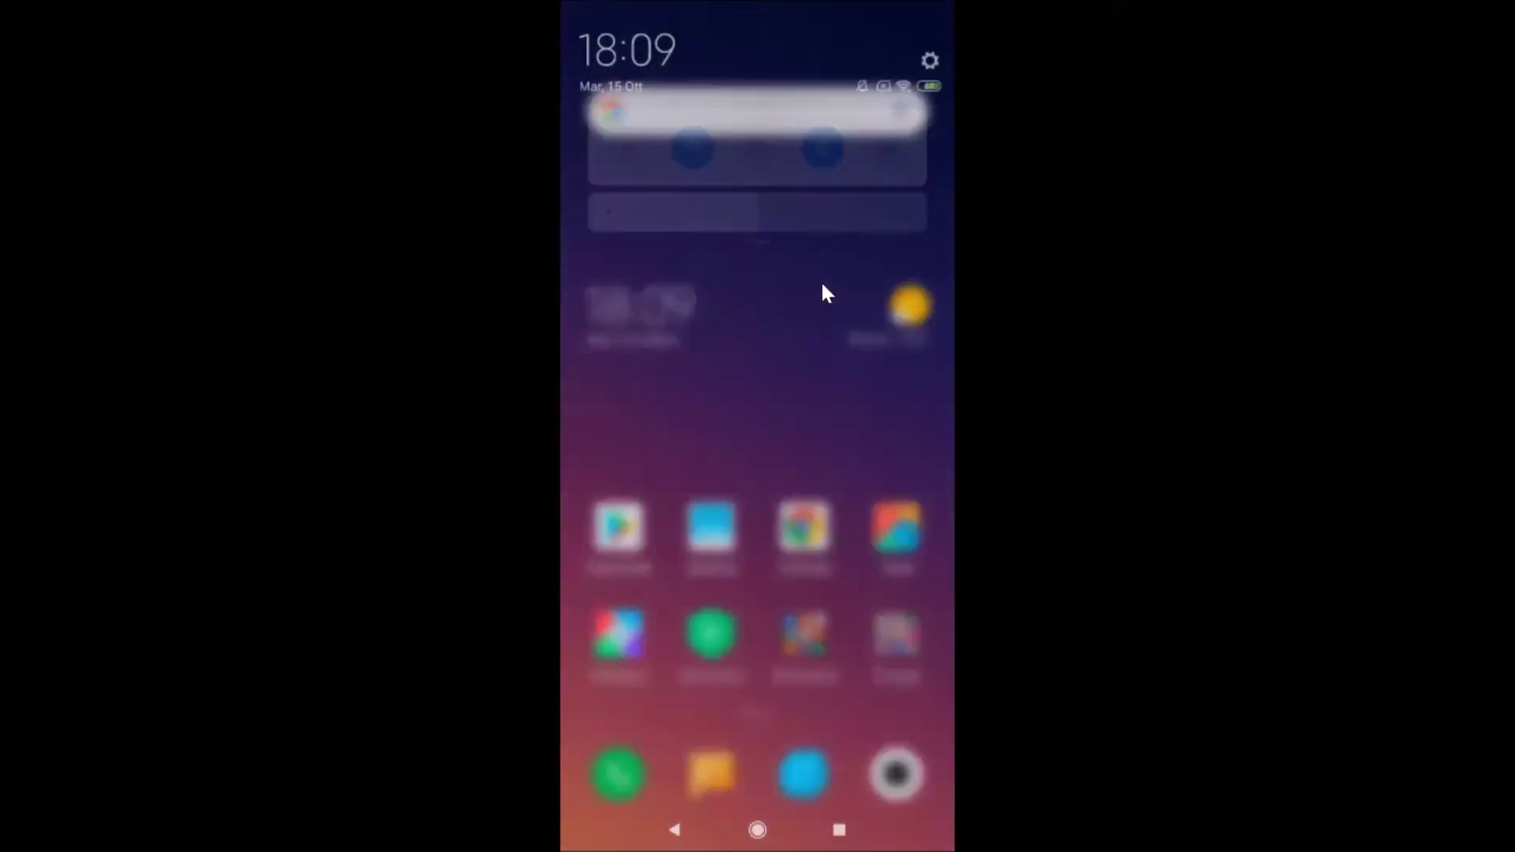
key(alt+n)
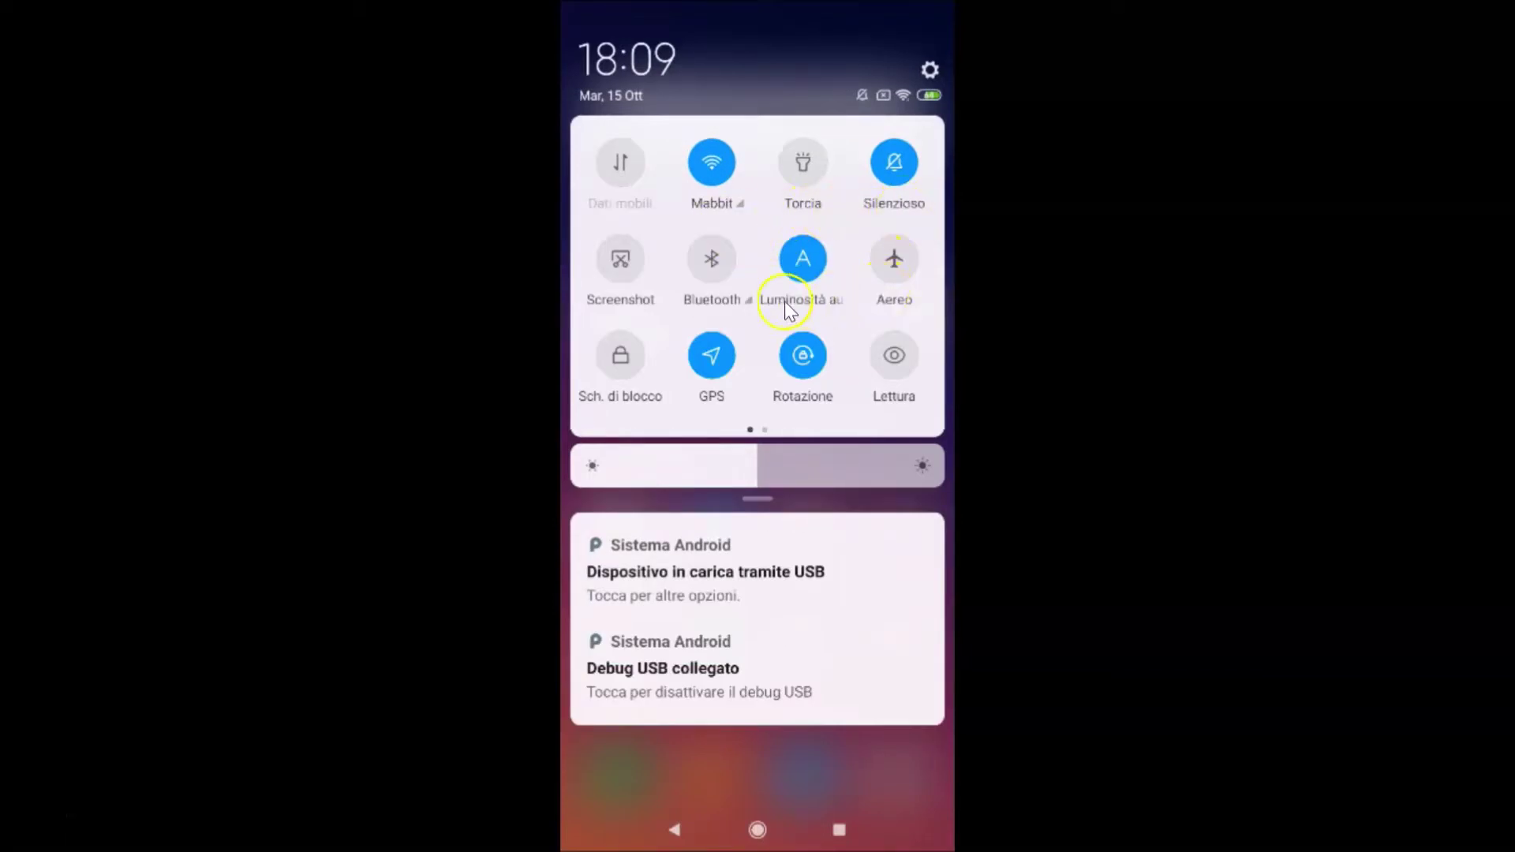
key(alt+shift+n)
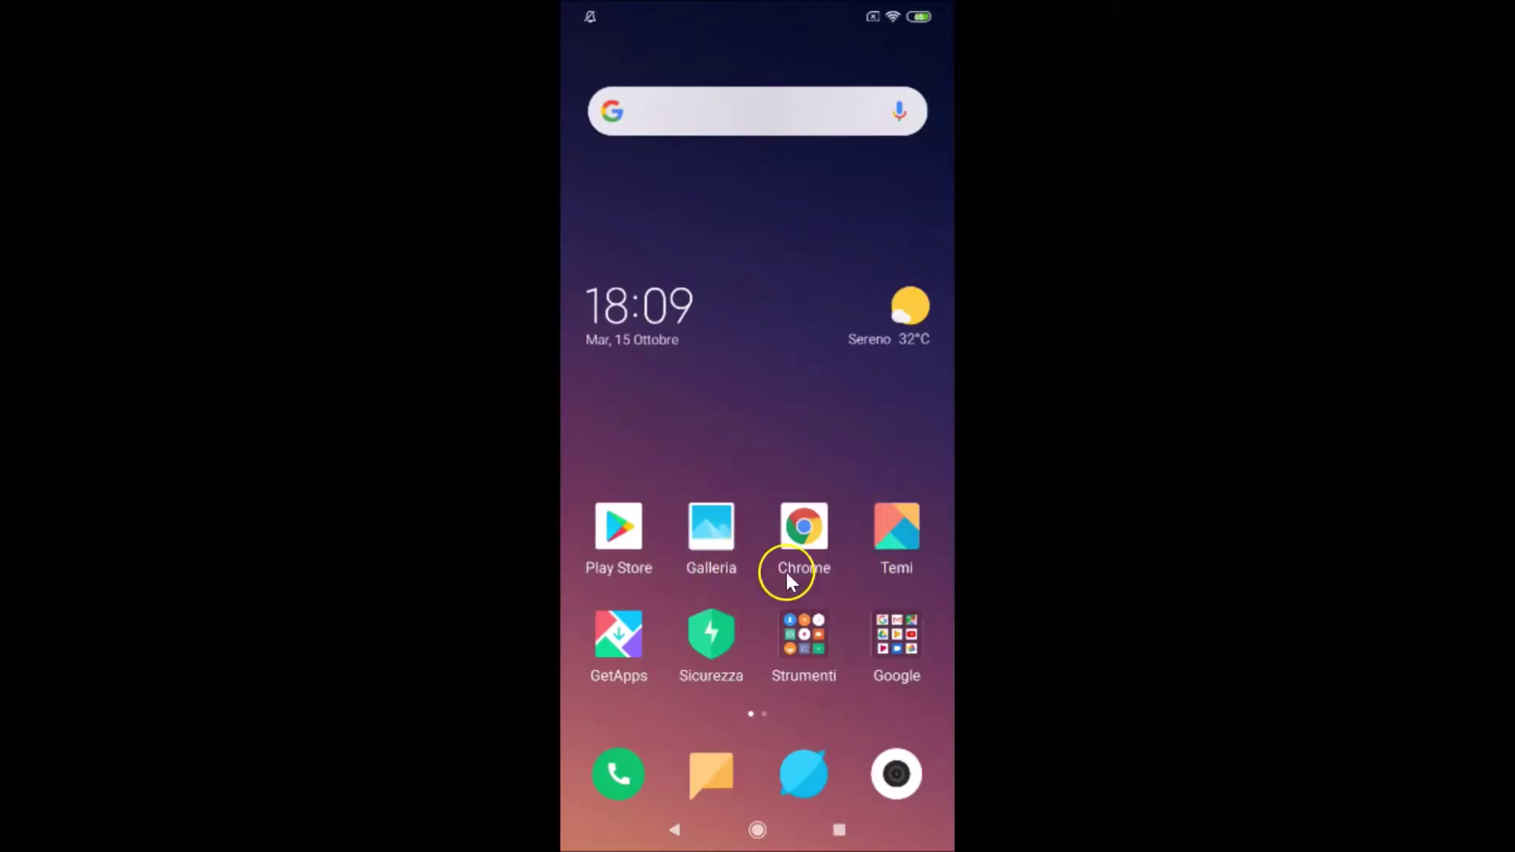
scroll(837, 676, down, 1)
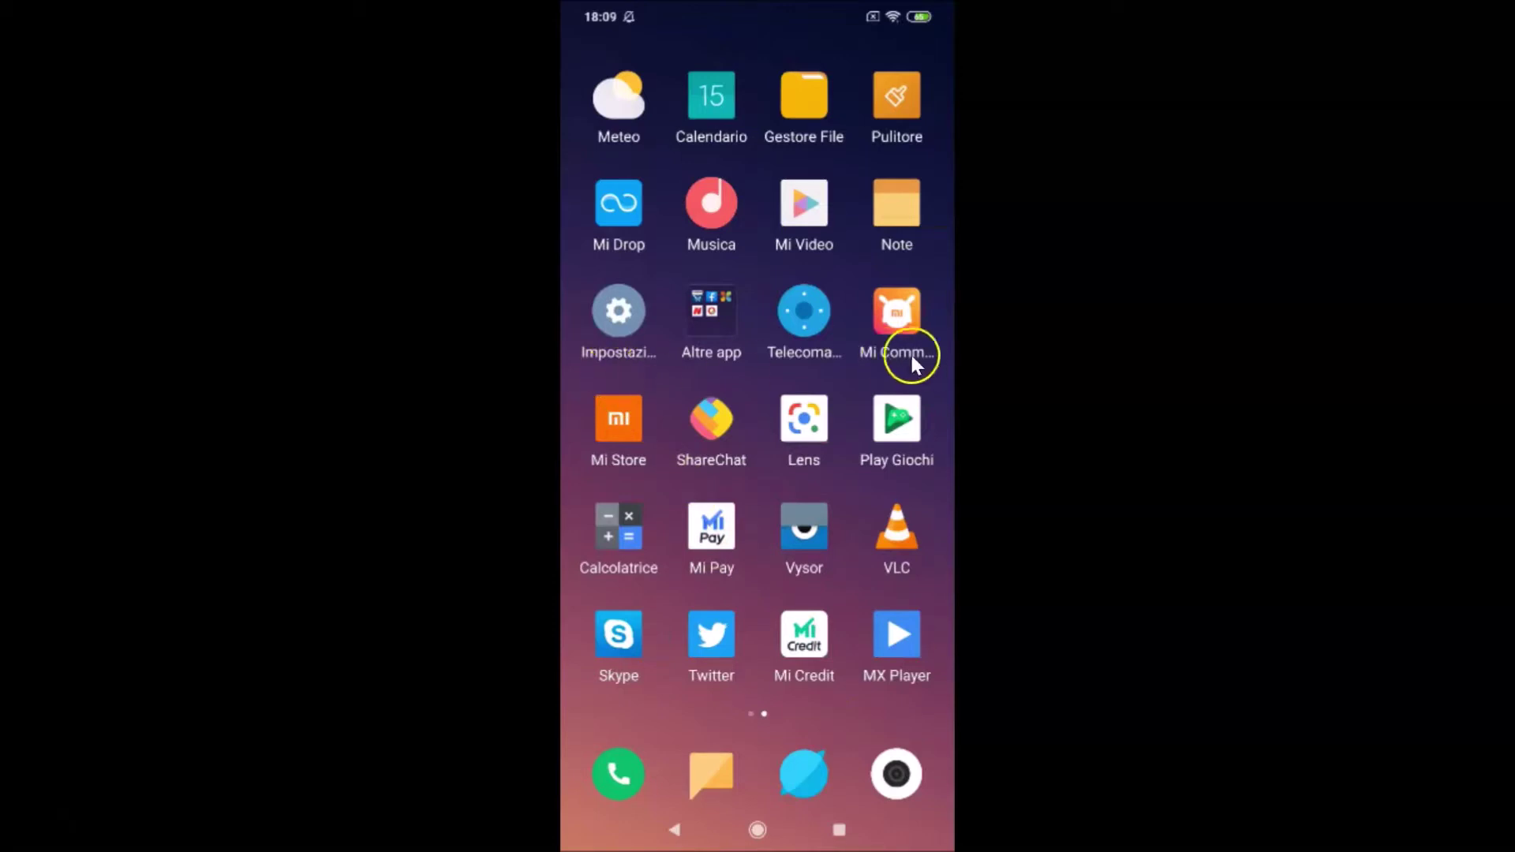
Launch Impostazioni from the second home page and scroll toward Impostazioni aggiuntive.
scroll(843, 591, up, 1)
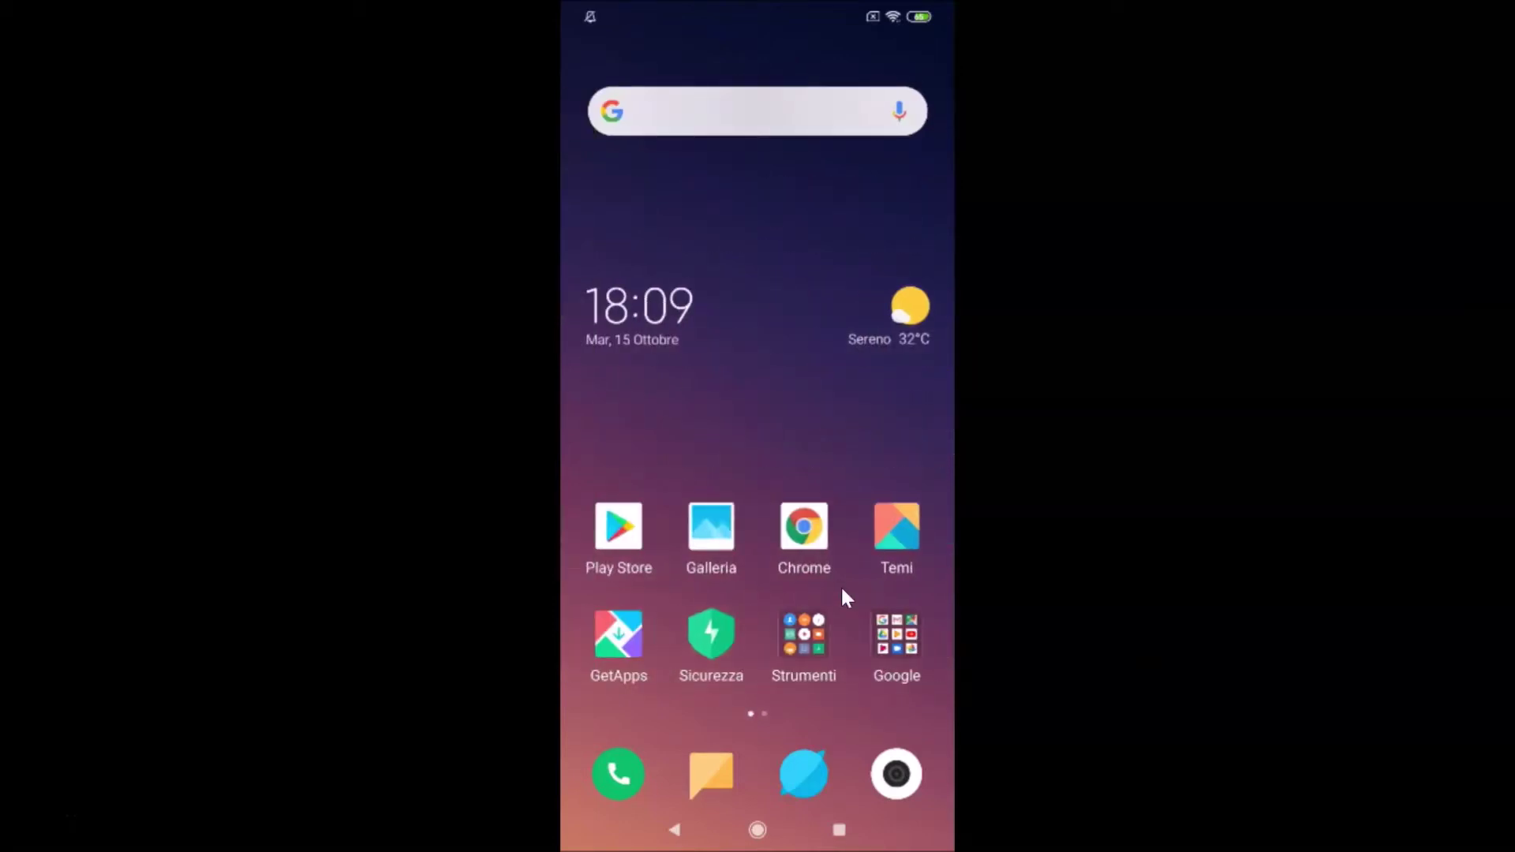
scroll(795, 463, down, 1)
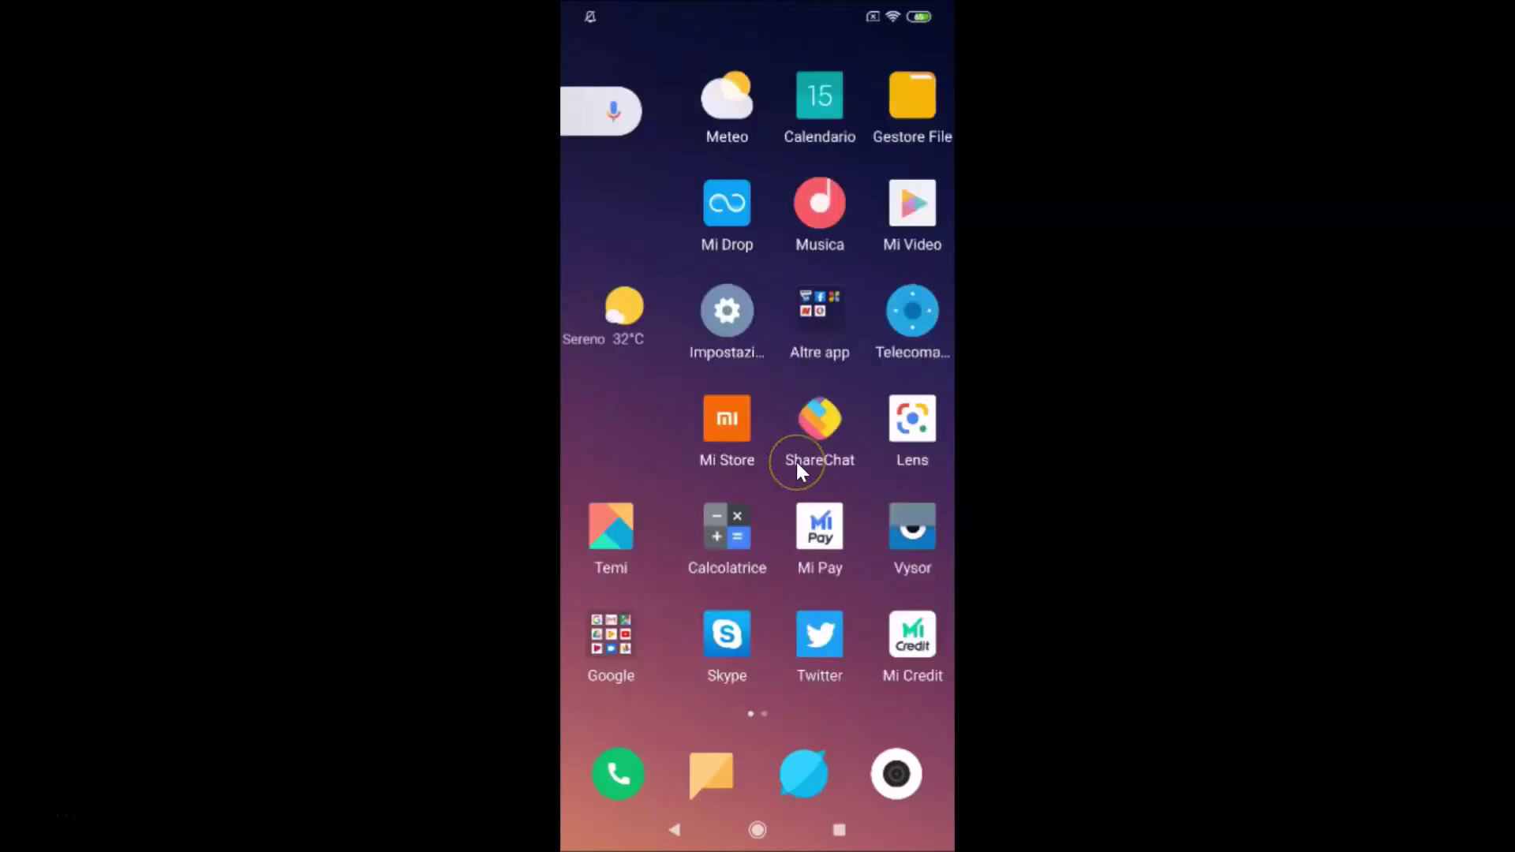
click(621, 312)
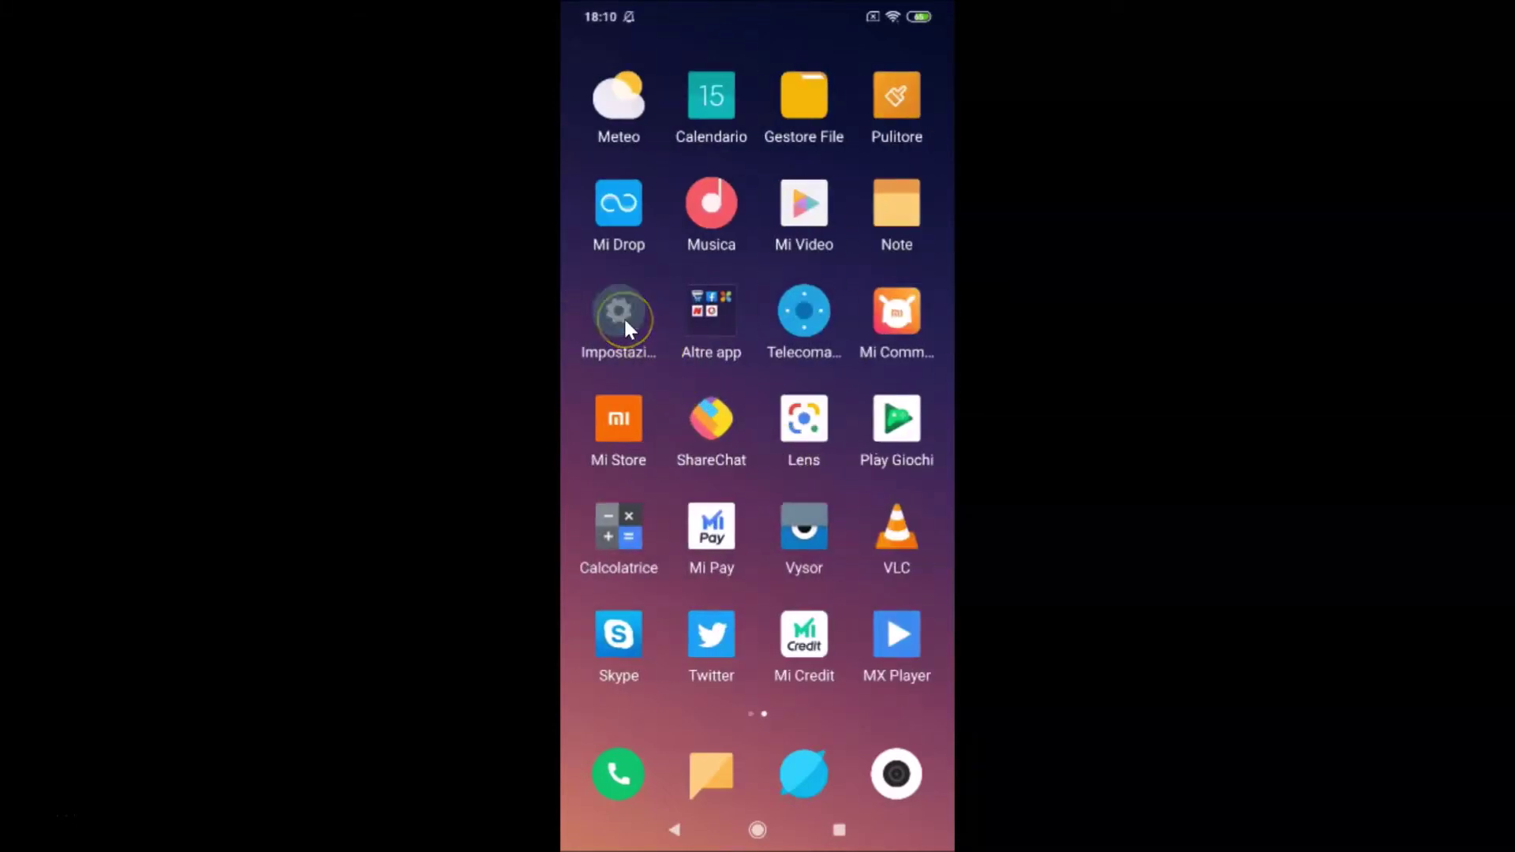
click(692, 427)
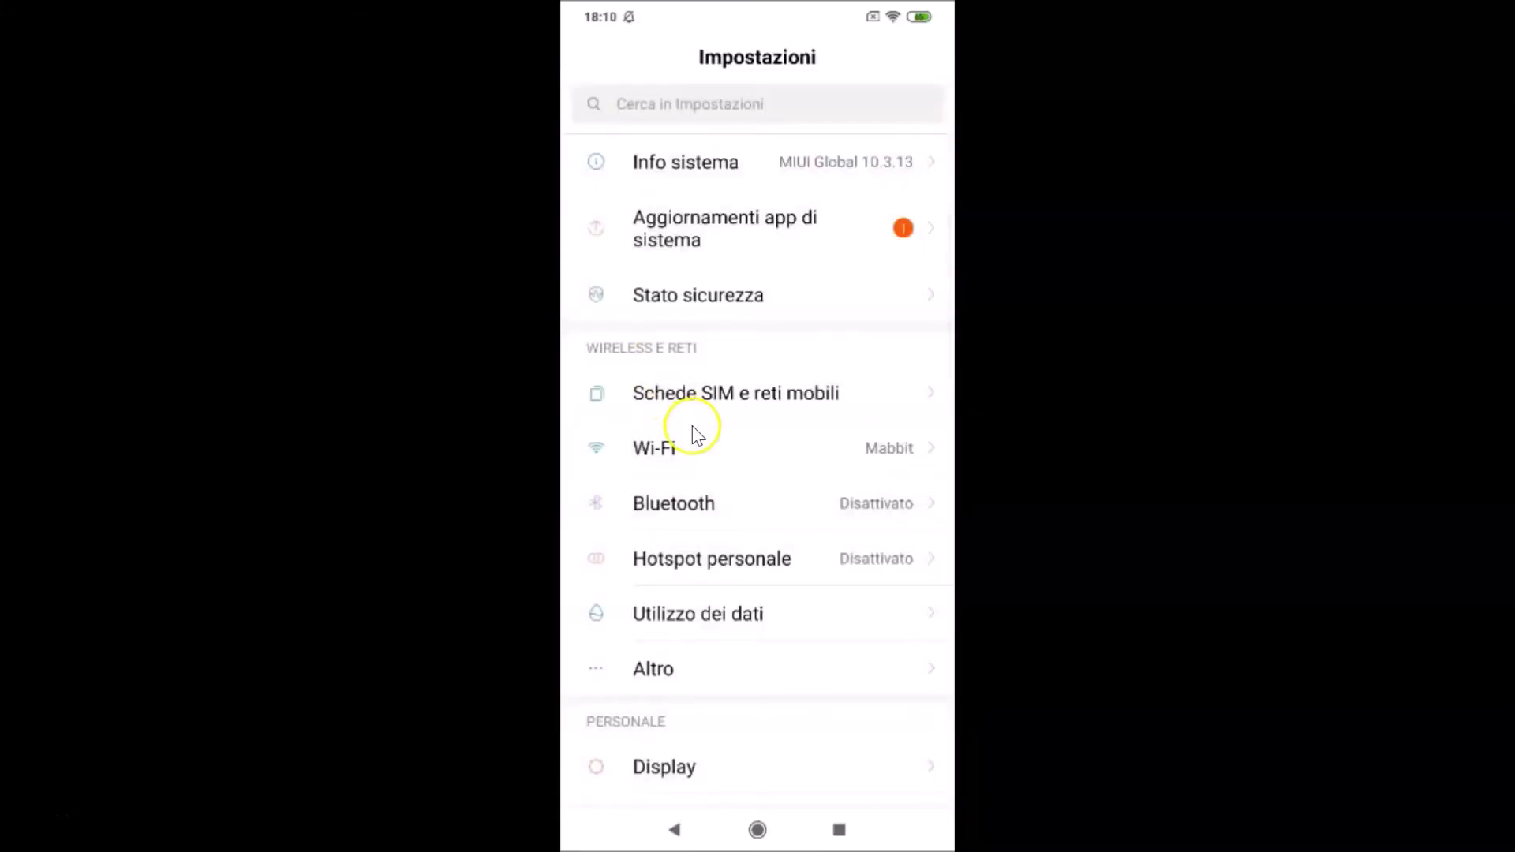
scroll(696, 433, down, 10)
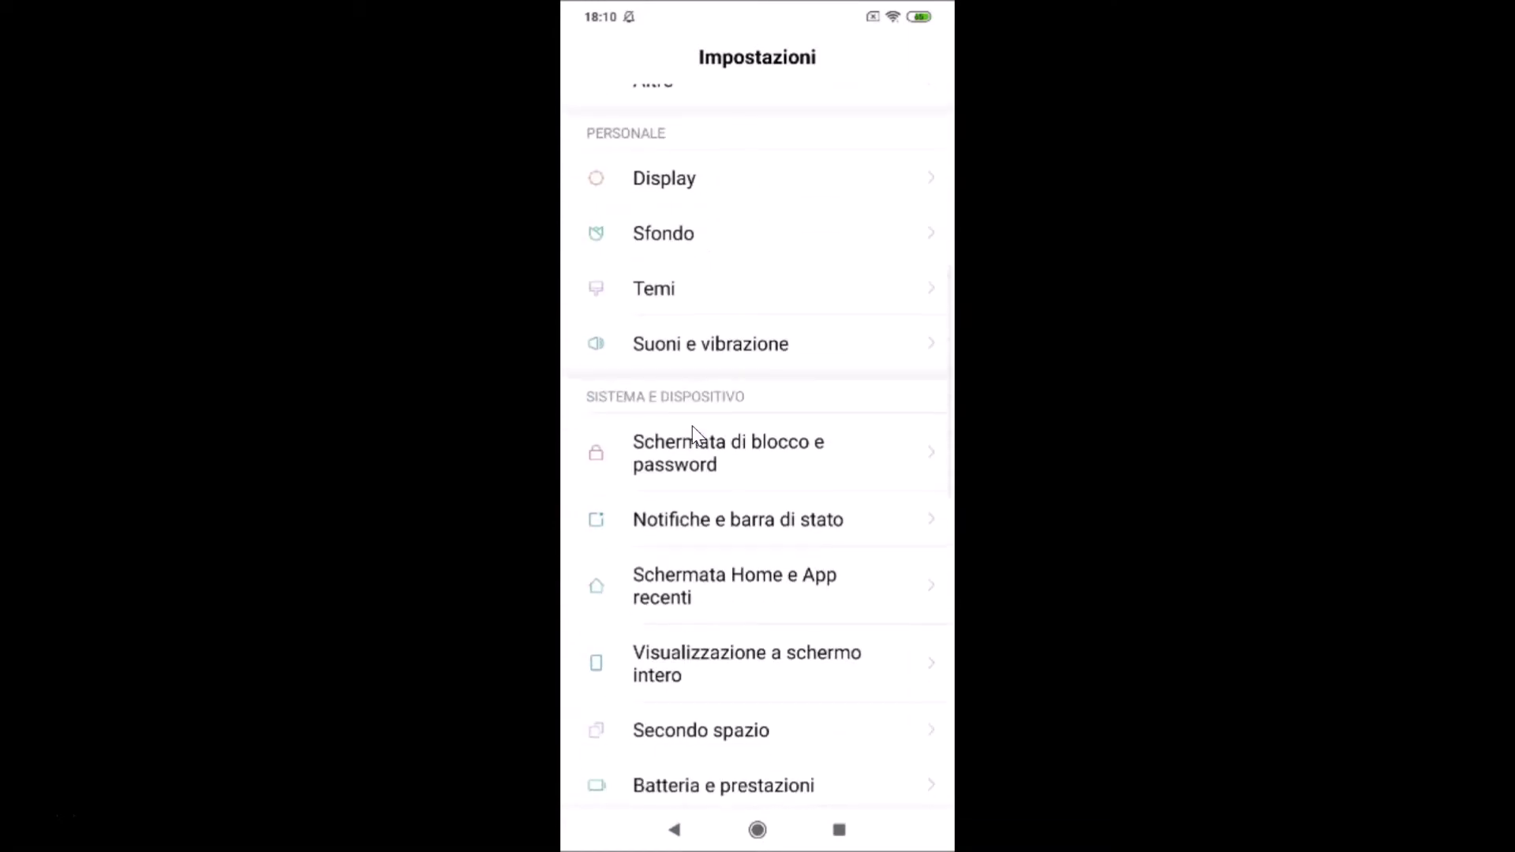
scroll(696, 434, down, 4)
Open Impostazioni aggiuntive > Lingue e immissione > Lingue.
click(710, 539)
click(705, 573)
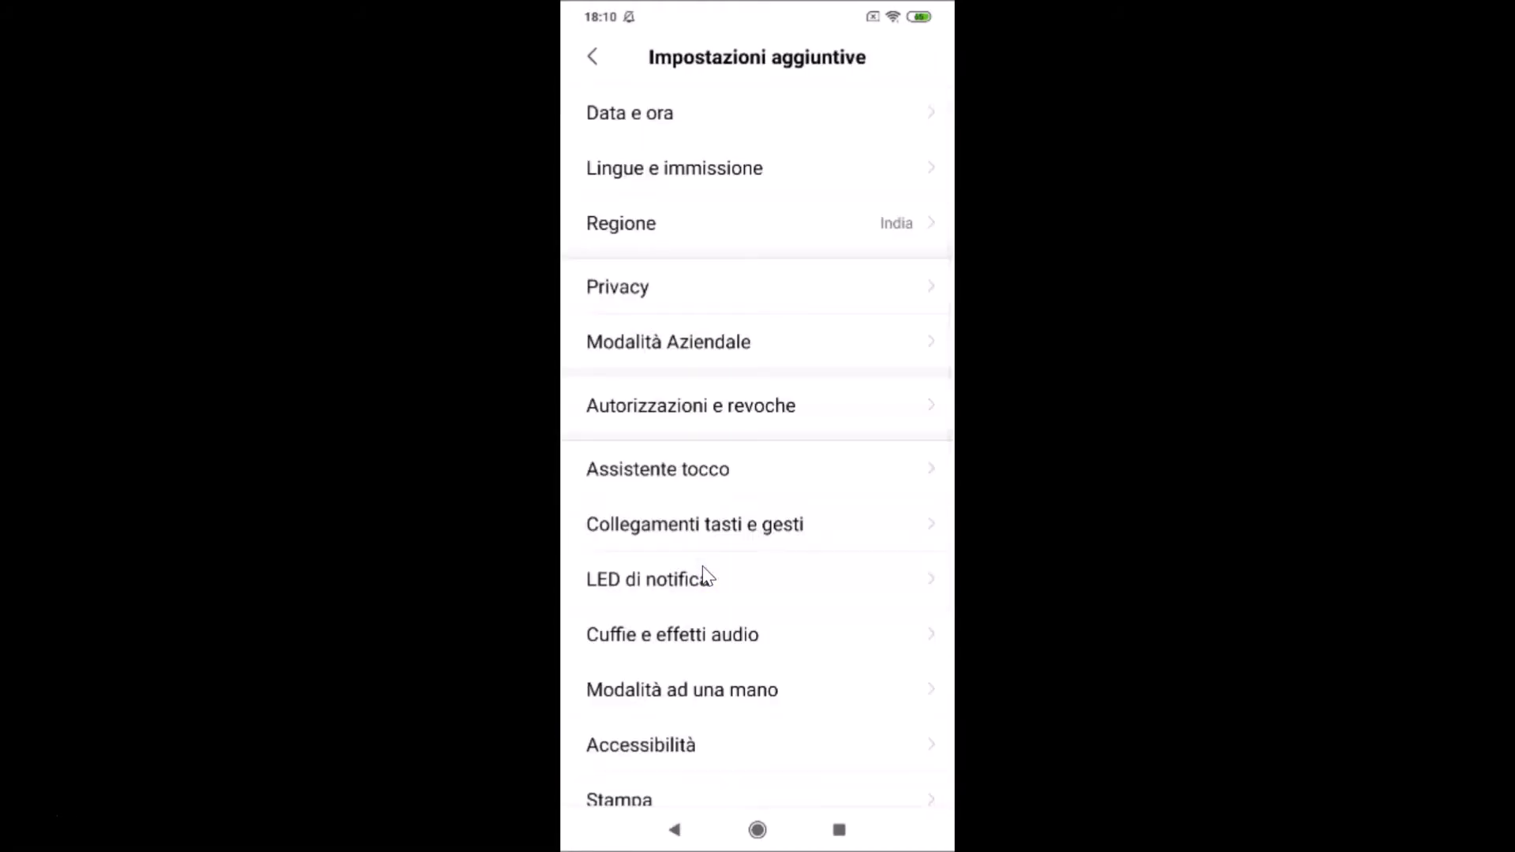
click(696, 170)
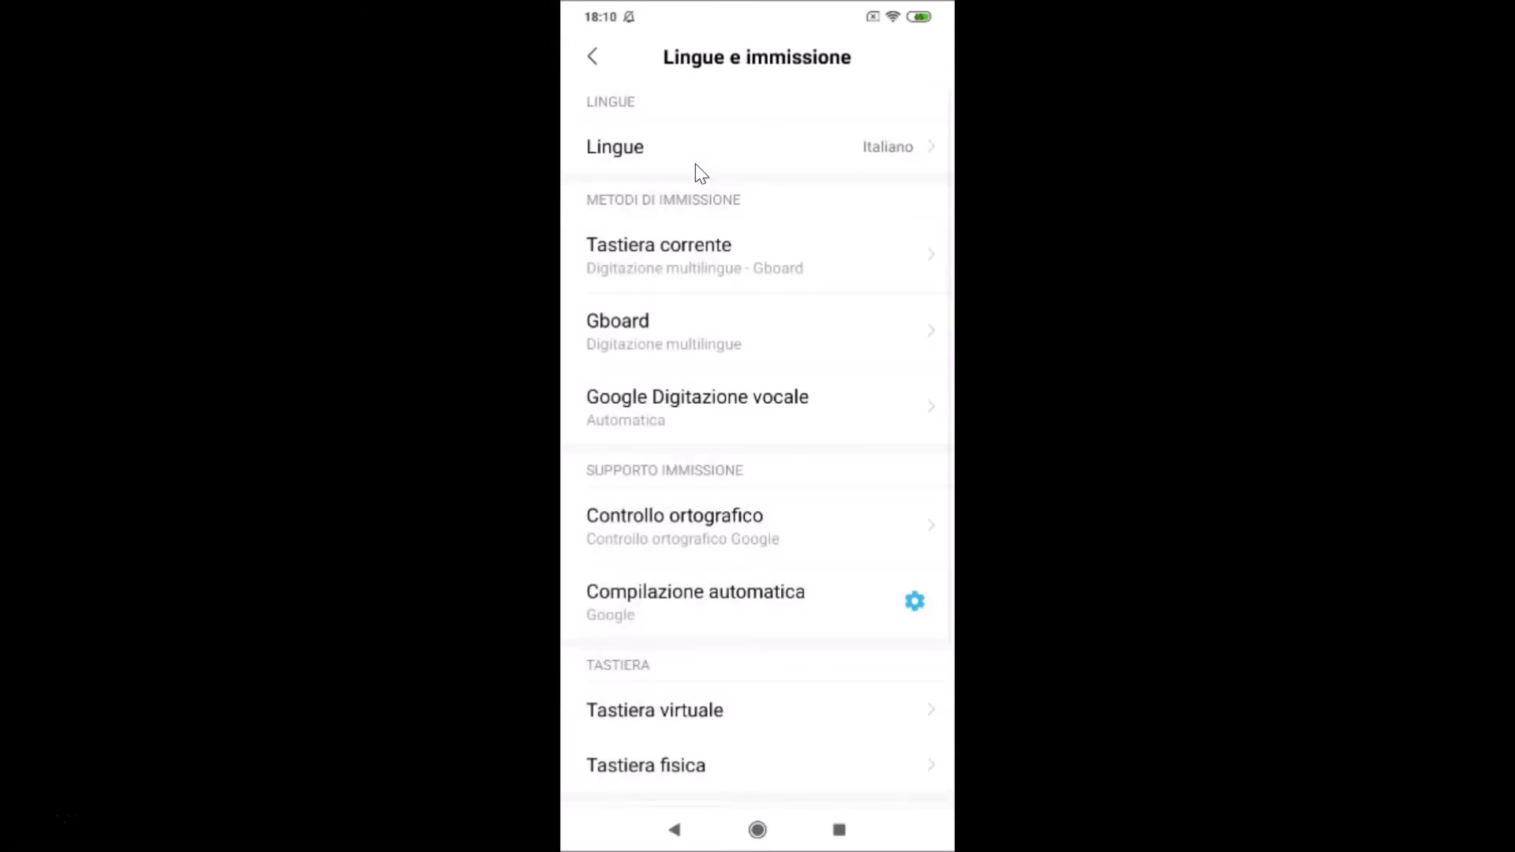
click(672, 153)
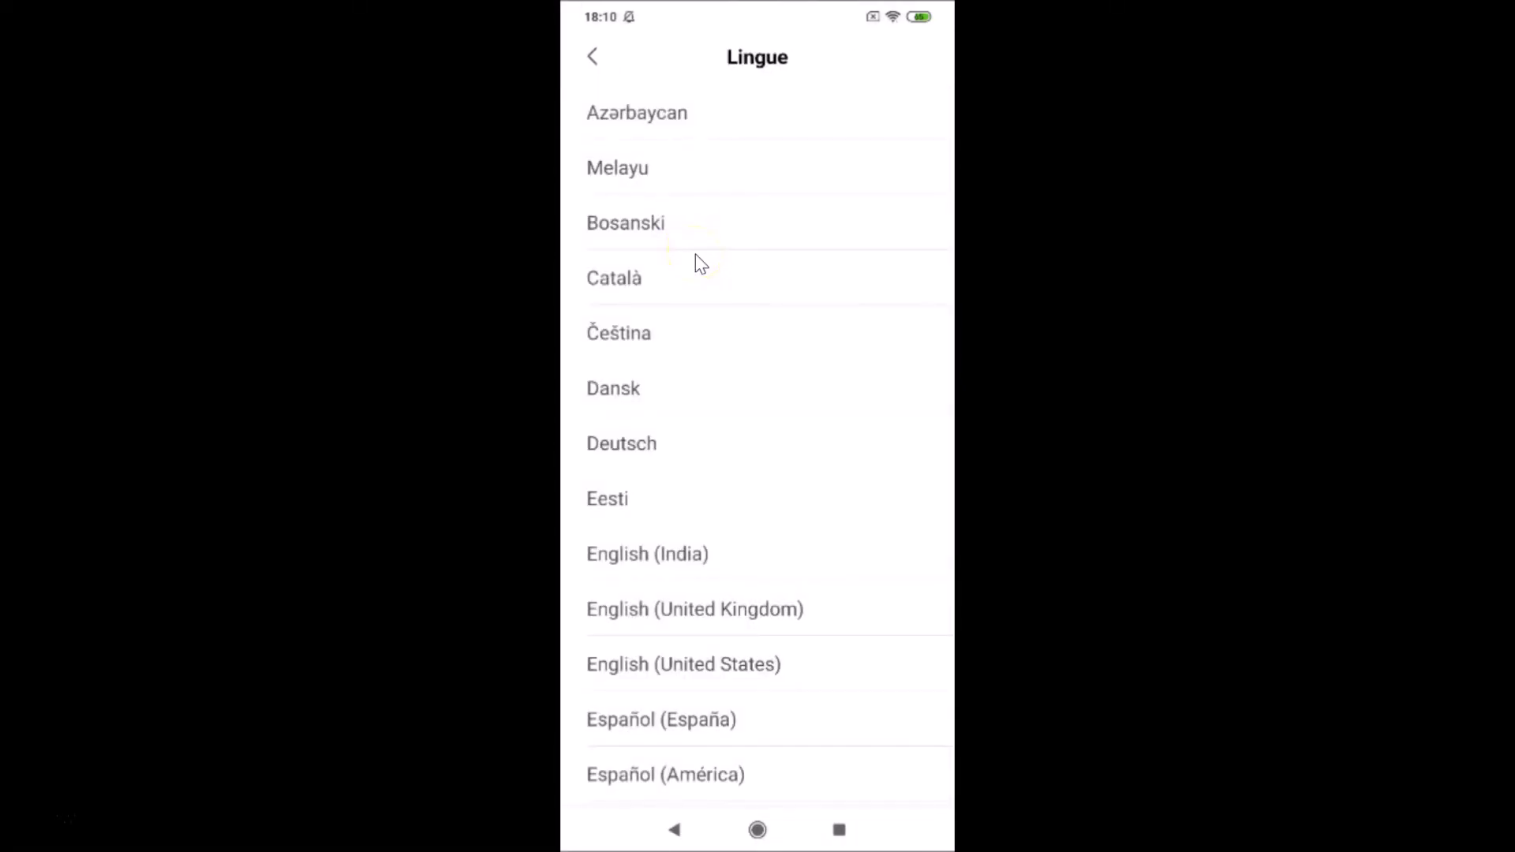
Scroll the Lingue list until English (United States) is in view.
scroll(696, 254, down, 5)
scroll(695, 255, down, 5)
scroll(695, 255, up, 1)
scroll(695, 255, up, 5)
scroll(694, 254, down, 3)
scroll(694, 254, down, 10)
scroll(694, 255, down, 5)
scroll(694, 254, up, 10)
scroll(695, 254, up, 6)
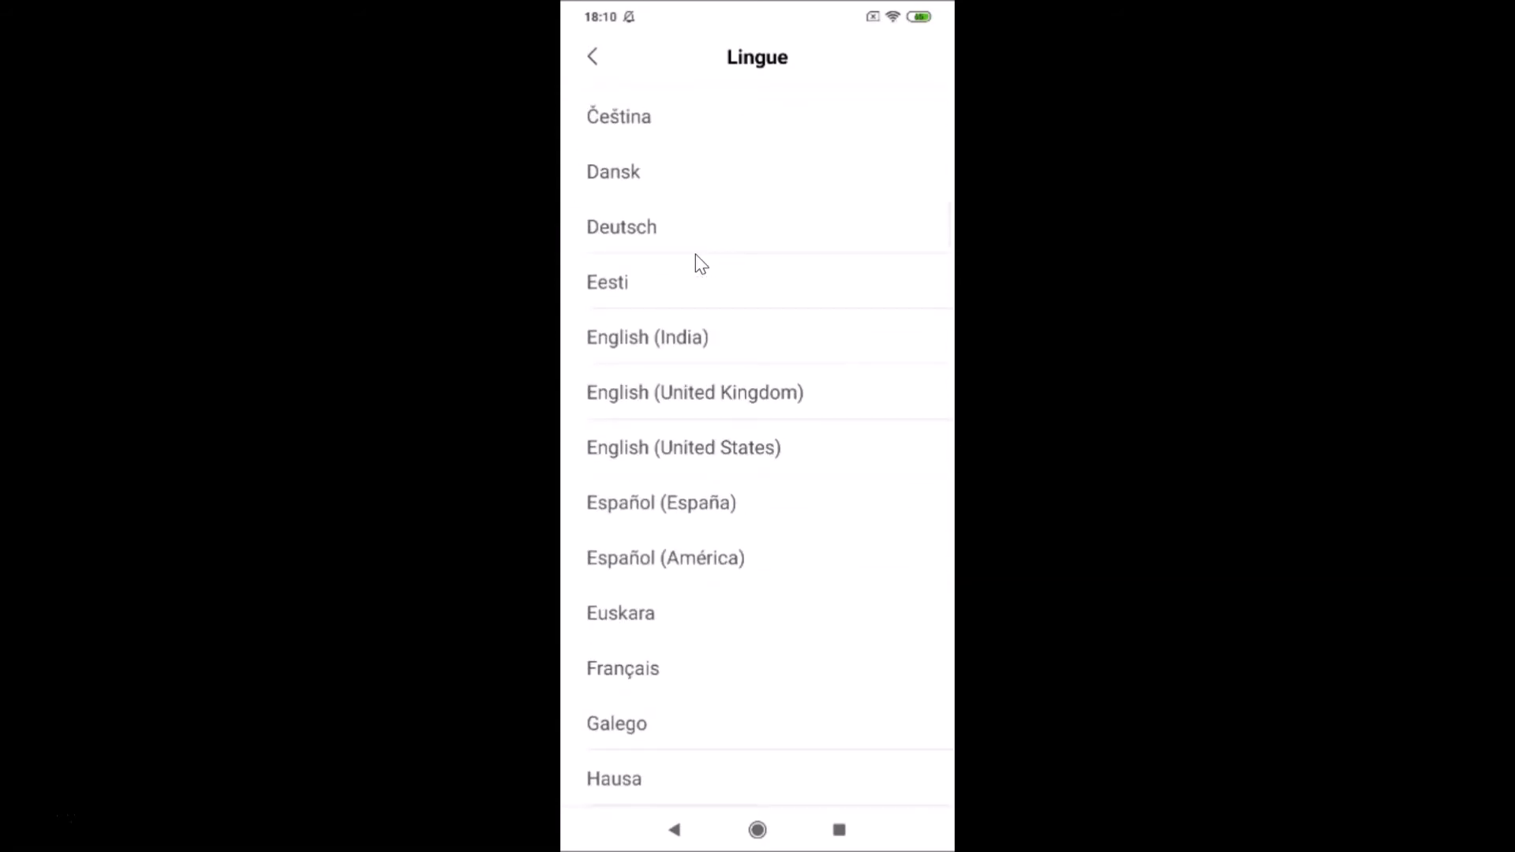
Select English (United States) as the system language.
click(700, 450)
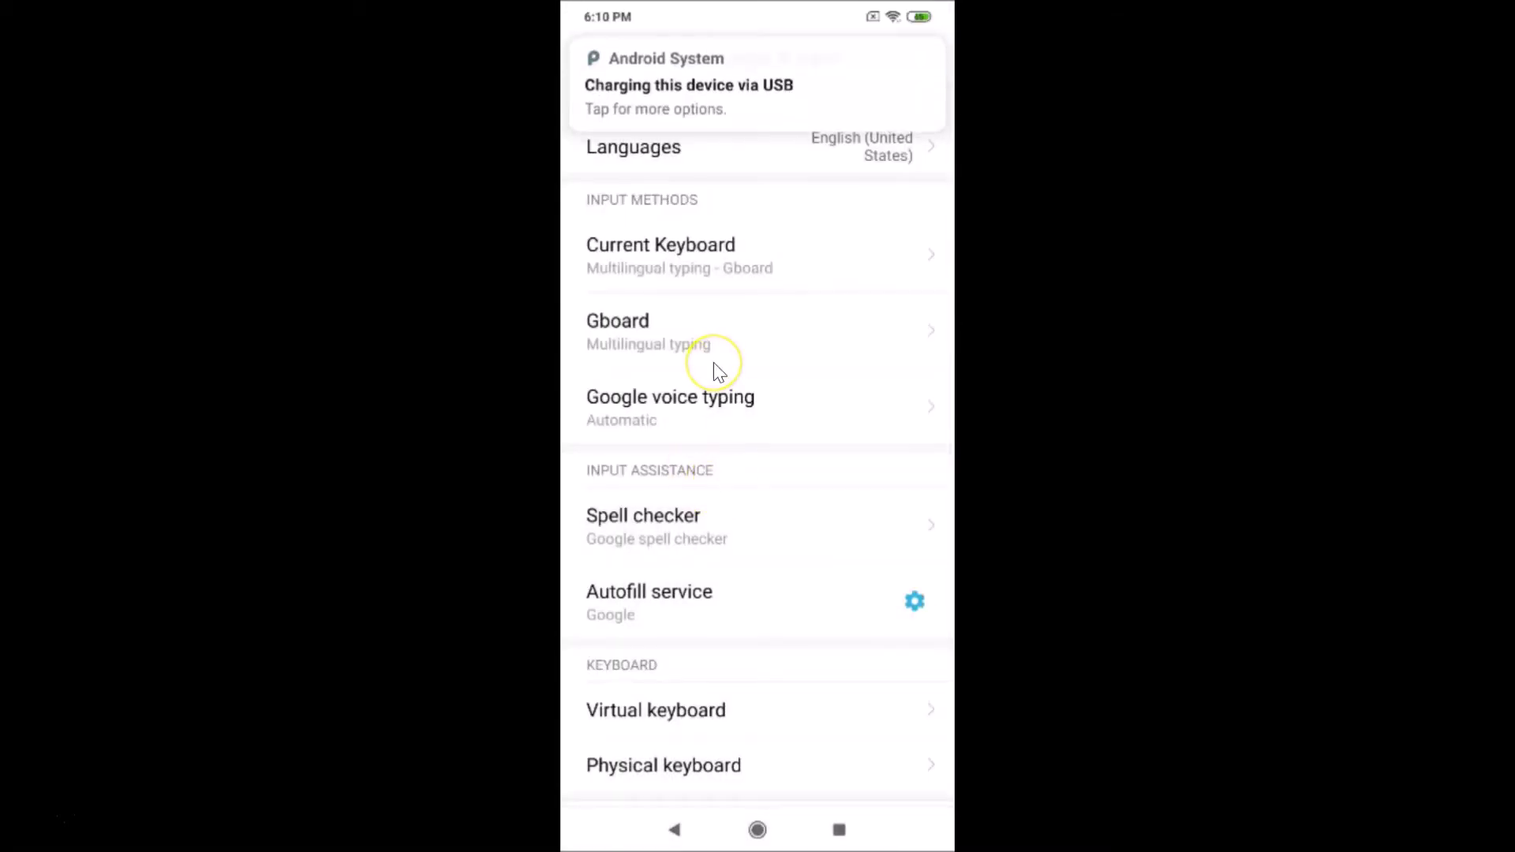
scroll(713, 362, down, 3)
scroll(713, 362, up, 3)
Exit Settings, clear it from Recents, and pull down the now-English quick-settings shade.
right_click(713, 362)
scroll(713, 363, down, 3)
scroll(714, 362, up, 3)
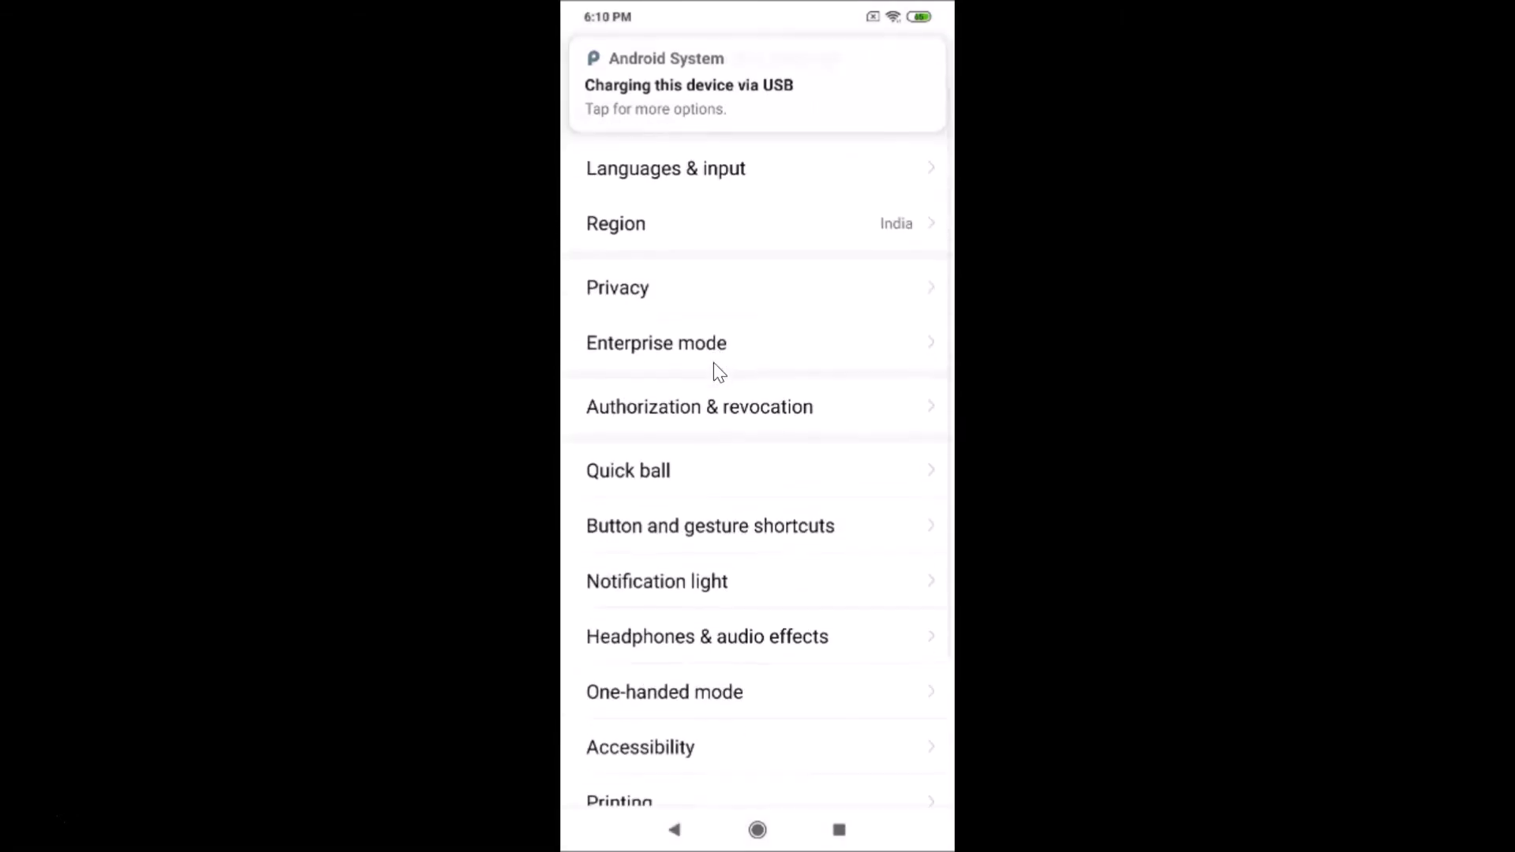
key(alt+s)
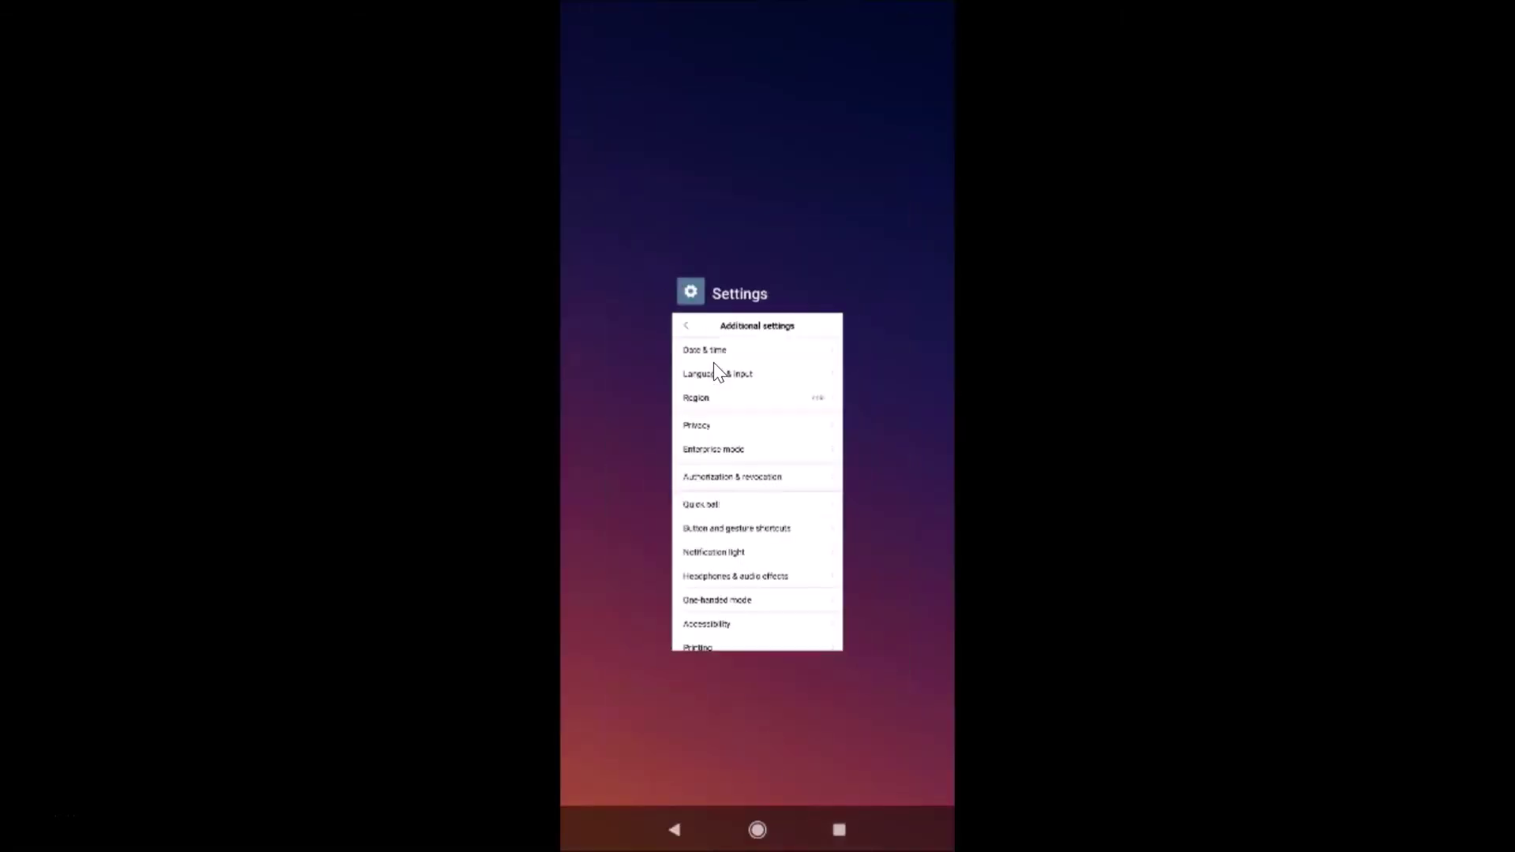
click(715, 365)
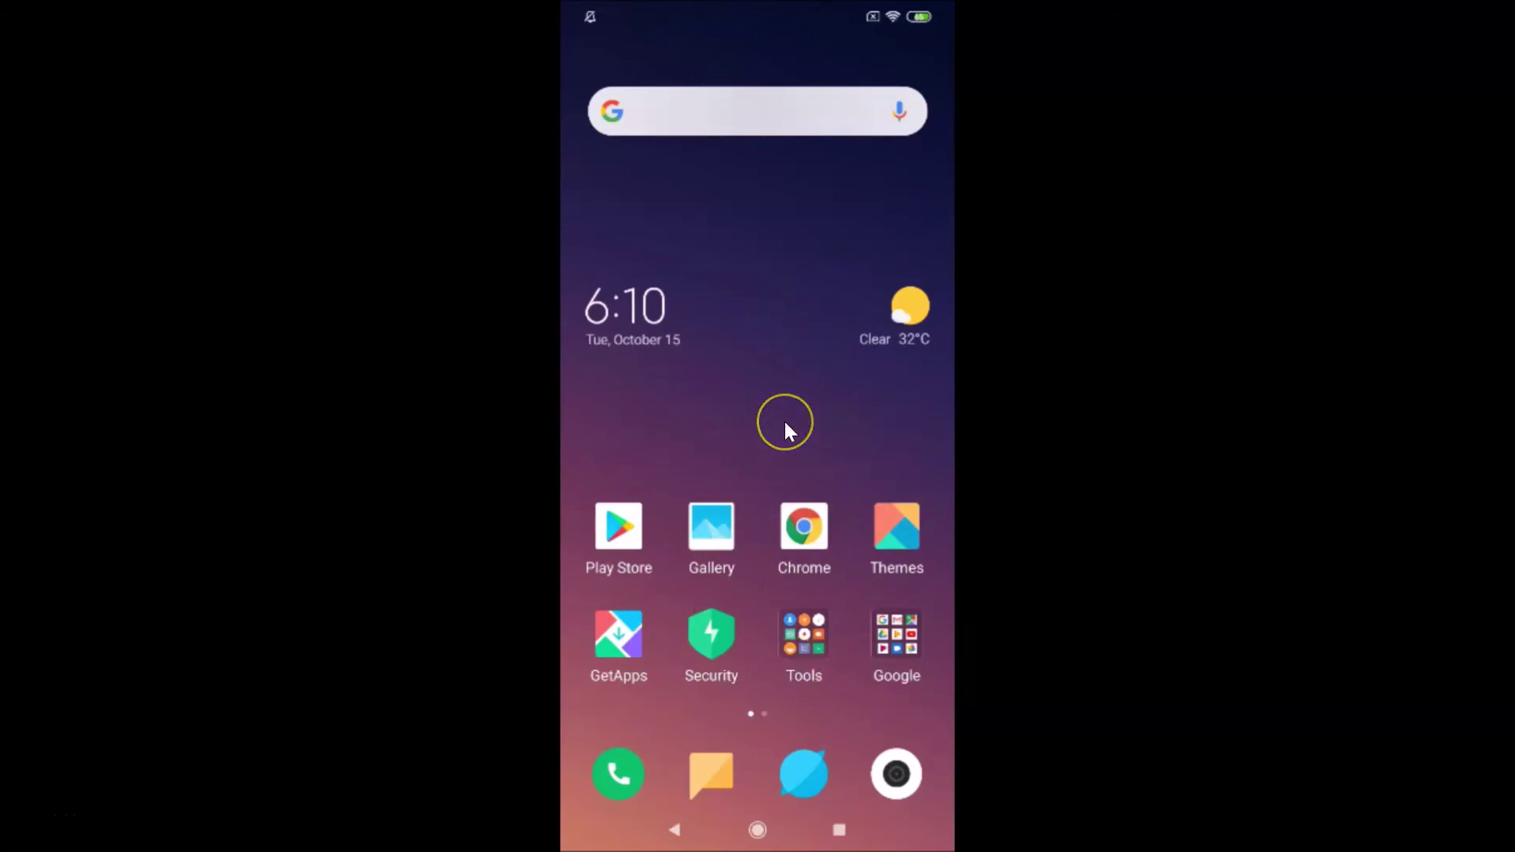
key(ctrl+n)
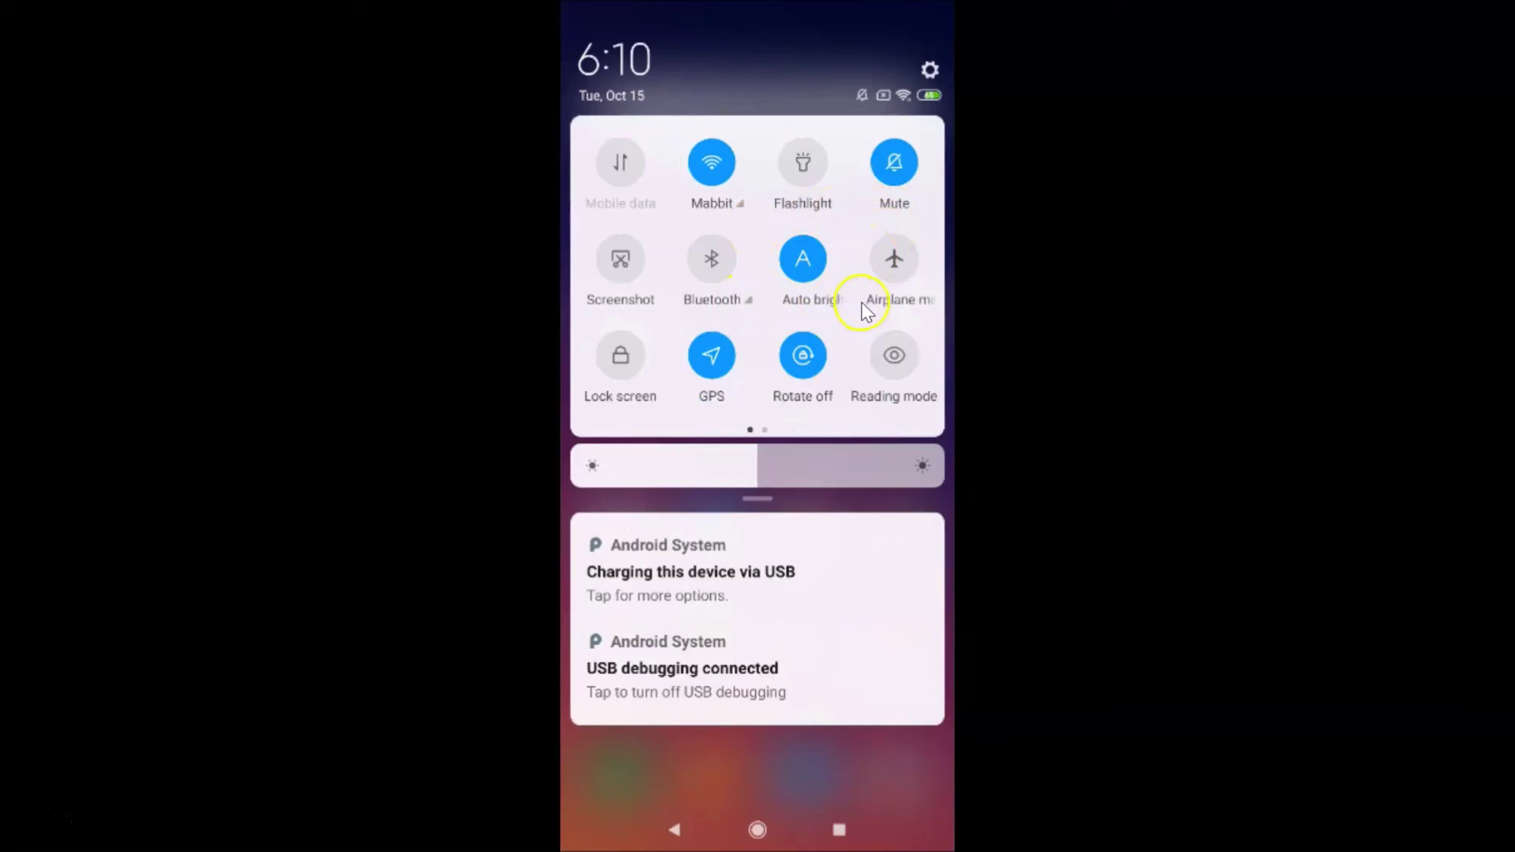
key(ctrl+shift+n)
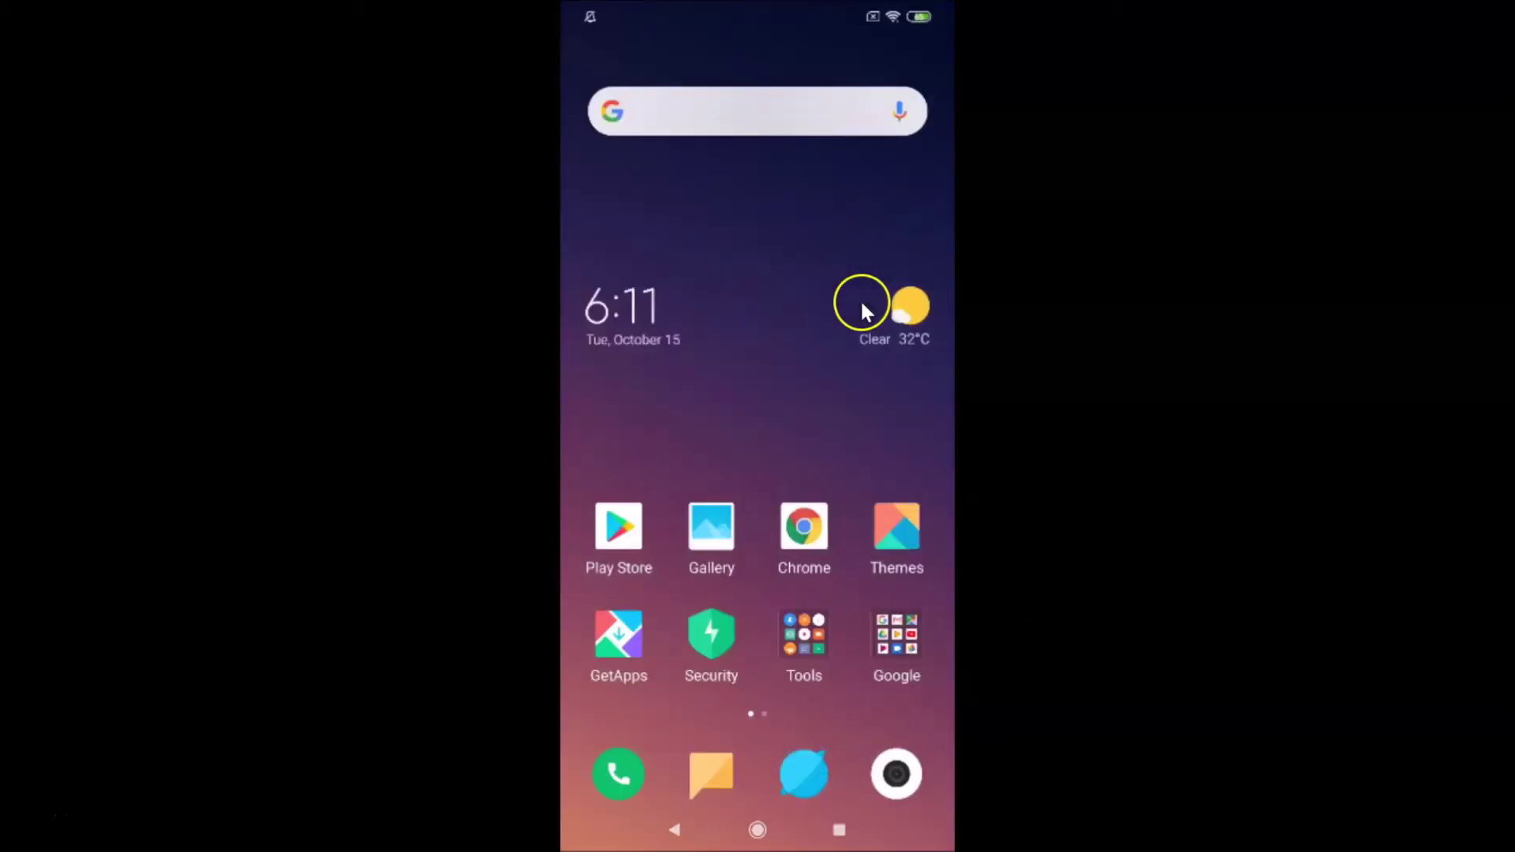